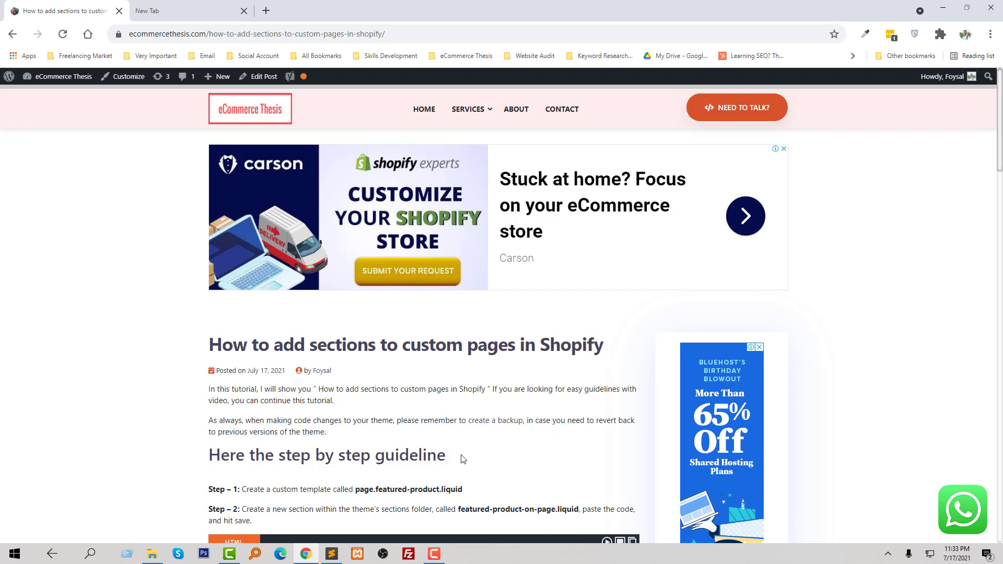
Step: In the new tab, go to shopify.com and log in to the Store Solutions BD admin
{"action": "left_click", "coordinate": [186, 9]}
{"action": "left_click", "coordinate": [202, 33]}
{"action": "type", "text": "sh"}
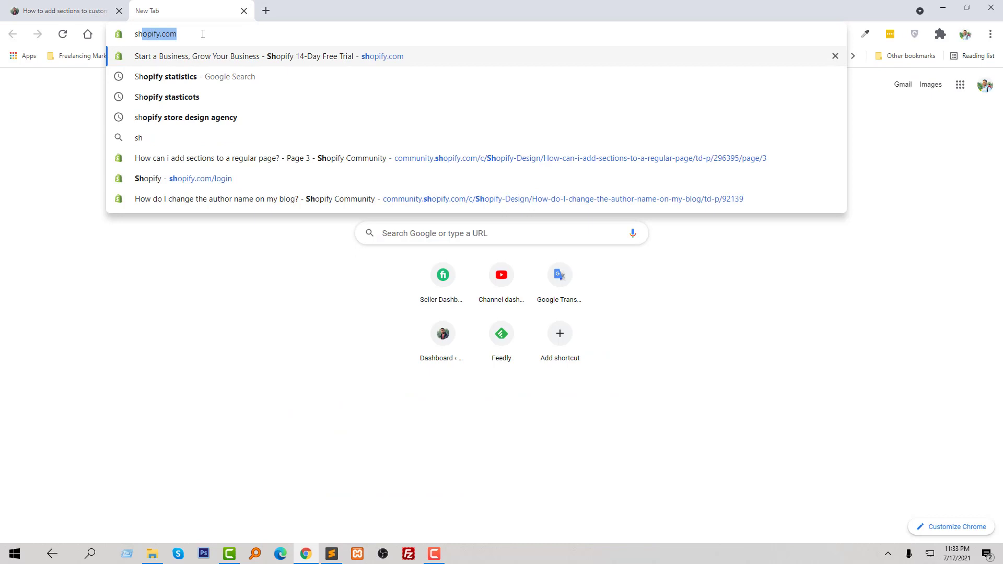
{"action": "key", "text": "Return"}
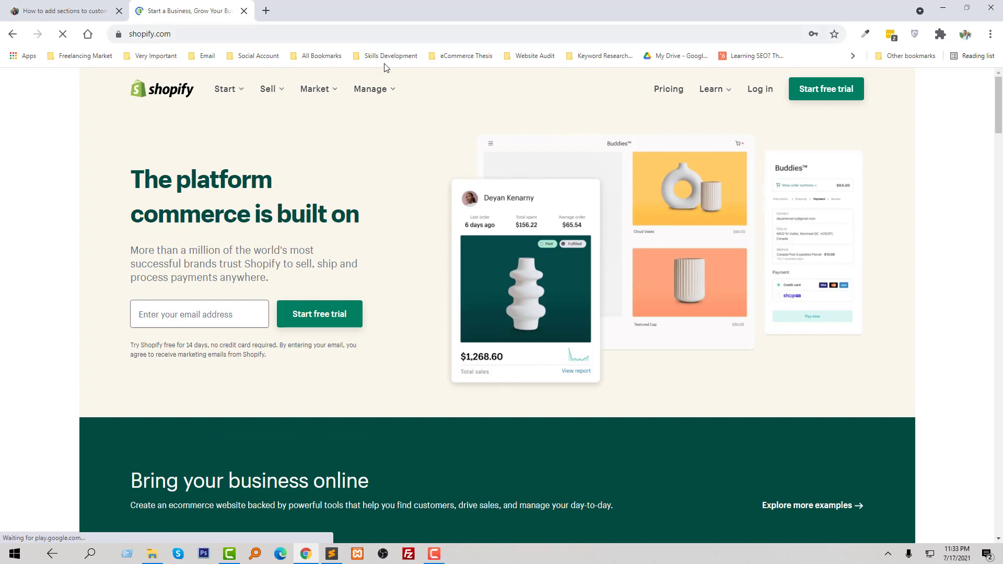
{"action": "left_click", "coordinate": [761, 93]}
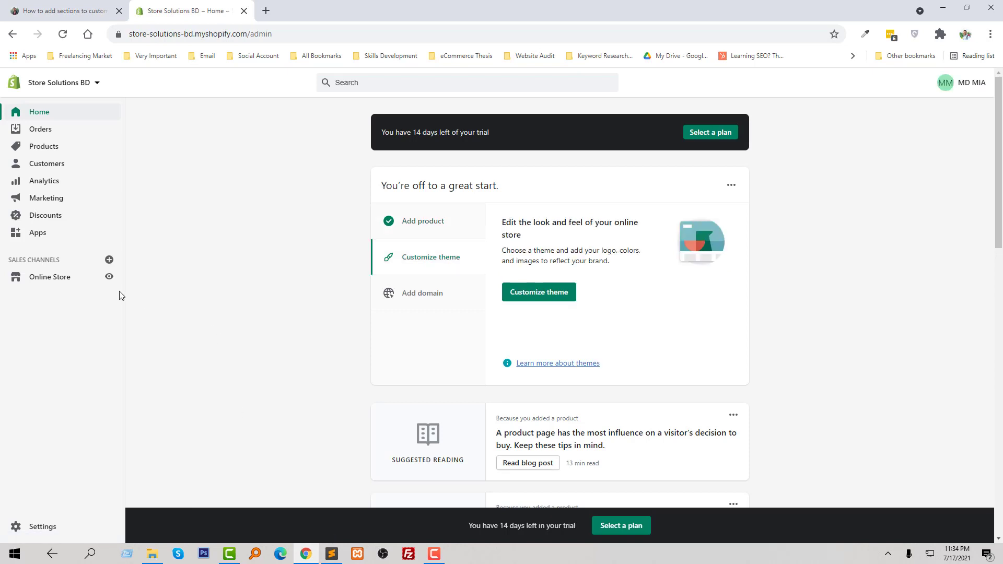
Step: Preview the online store, open its About page in a new tab, then return to the admin
{"action": "left_click", "coordinate": [110, 277]}
{"action": "left_click", "coordinate": [289, 5]}
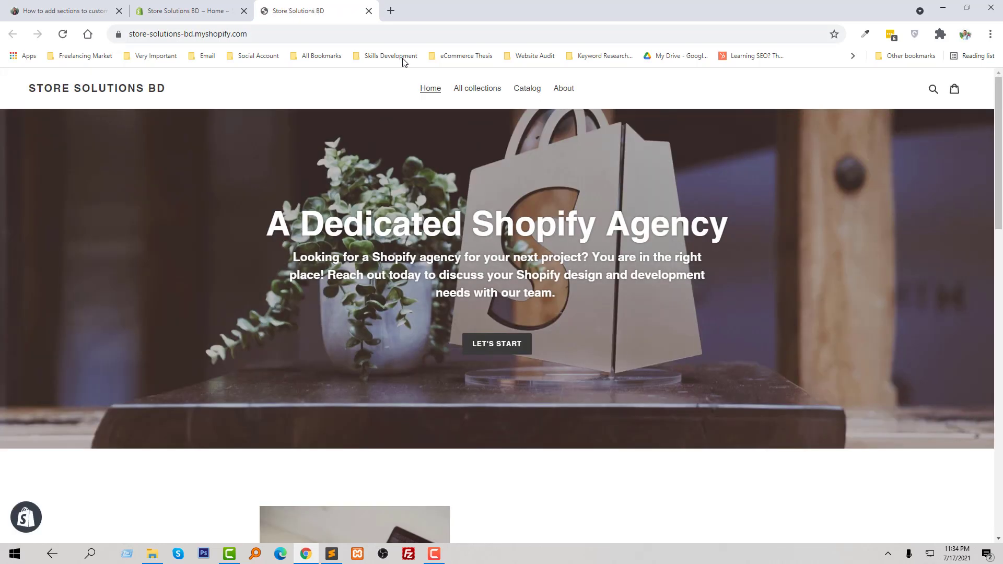
{"action": "left_click", "coordinate": [565, 88]}
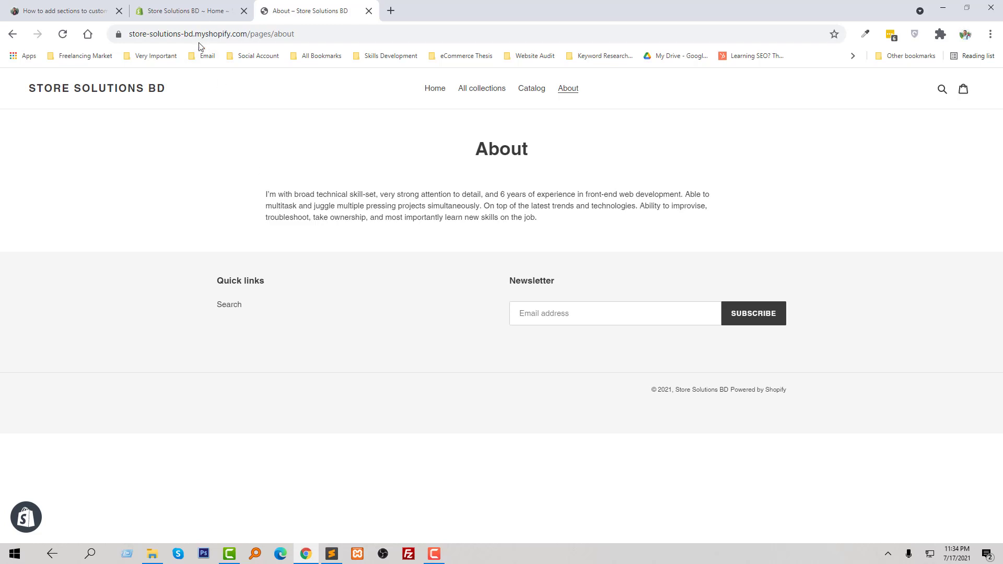
{"action": "left_click", "coordinate": [212, 4]}
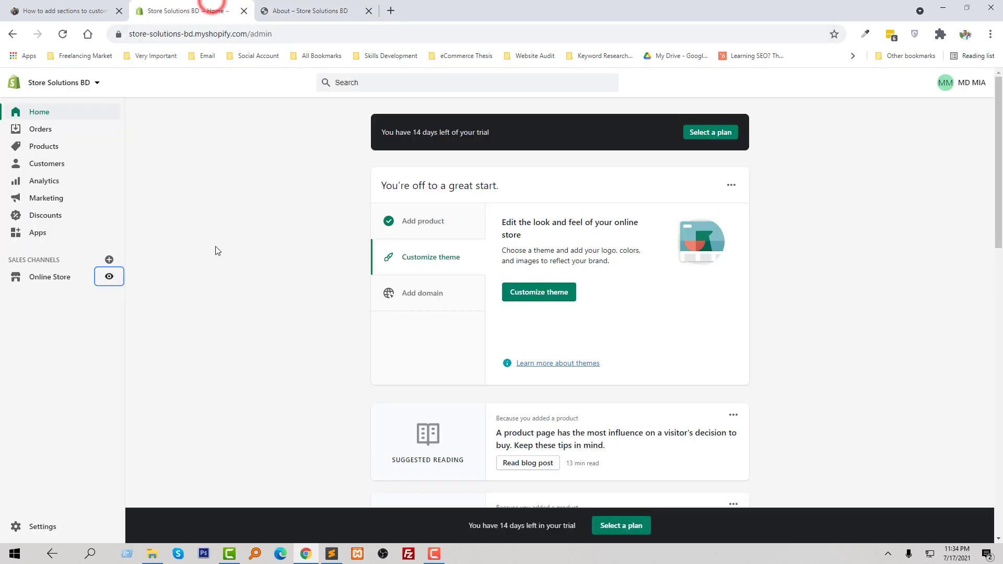
Step: Open the About page from Online Store > Pages for editing
{"action": "left_click", "coordinate": [72, 280]}
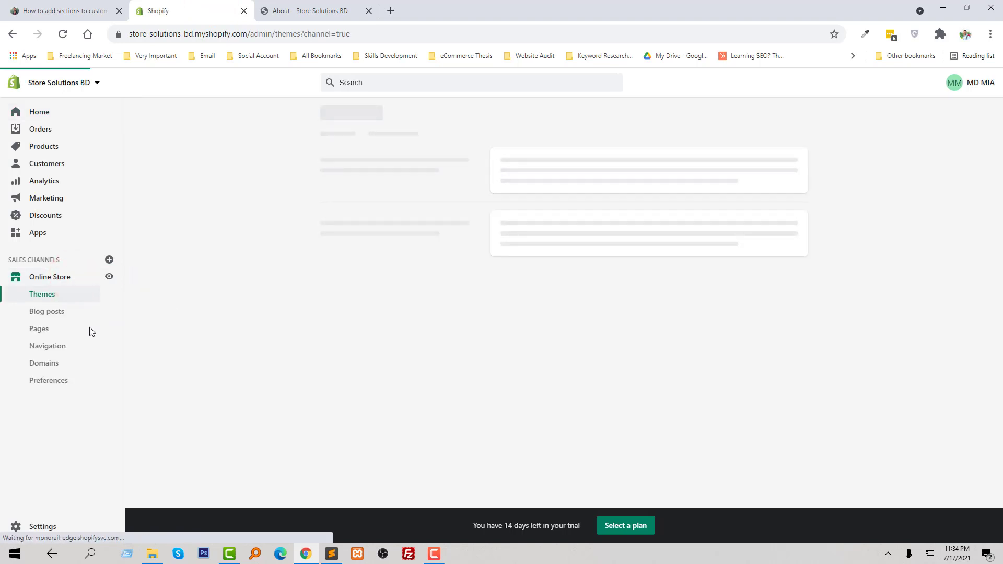
{"action": "left_click", "coordinate": [66, 334]}
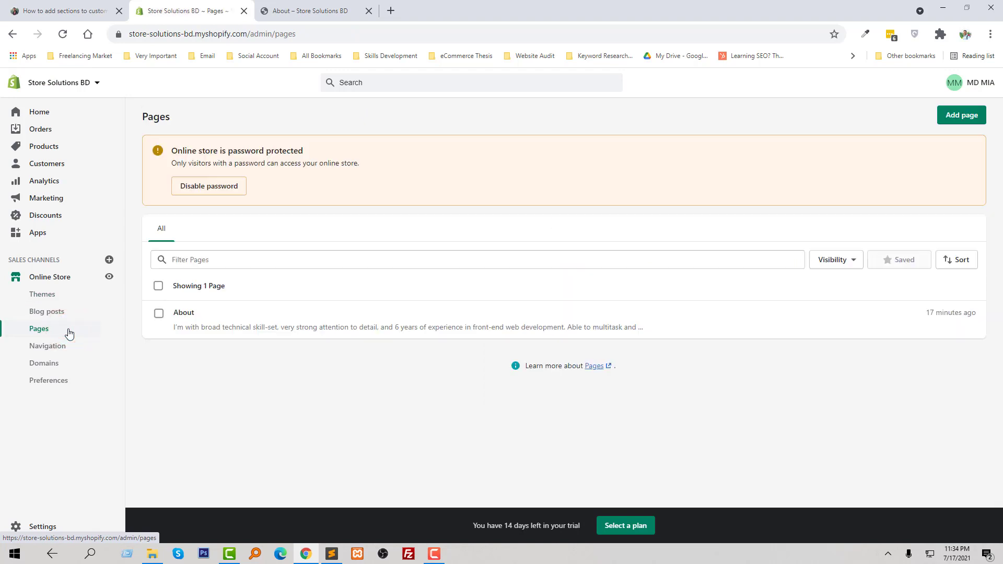
{"action": "left_click", "coordinate": [187, 315]}
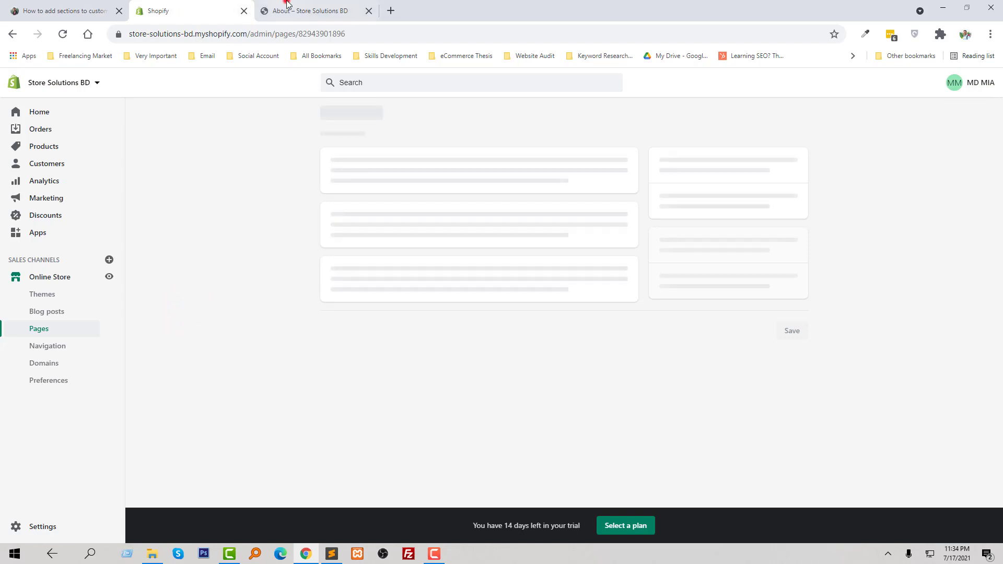
{"action": "left_click", "coordinate": [287, 6]}
{"action": "left_click", "coordinate": [160, 6]}
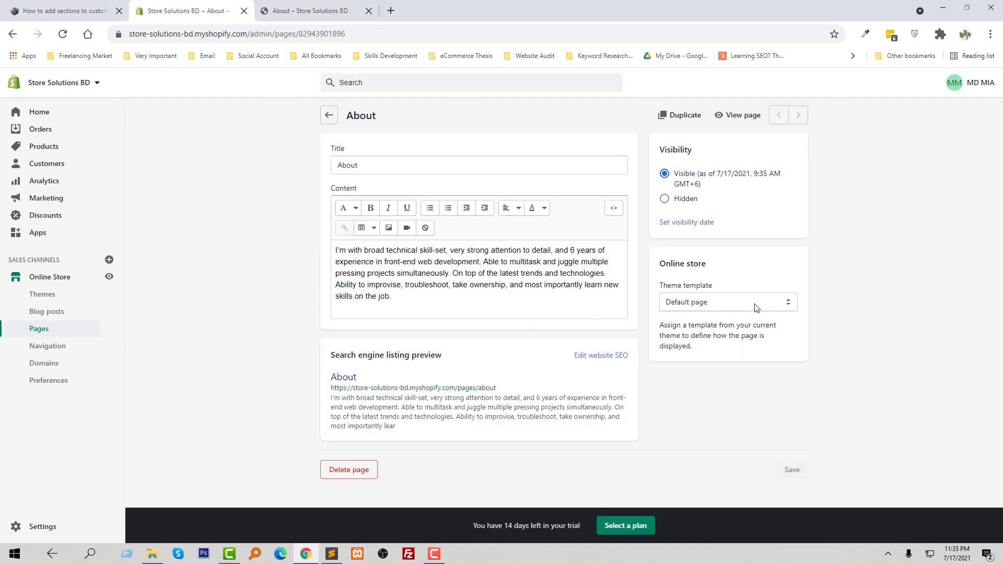
Step: Check the Theme template options (Default page, contact) and leave it on Default page
{"action": "left_click", "coordinate": [750, 305]}
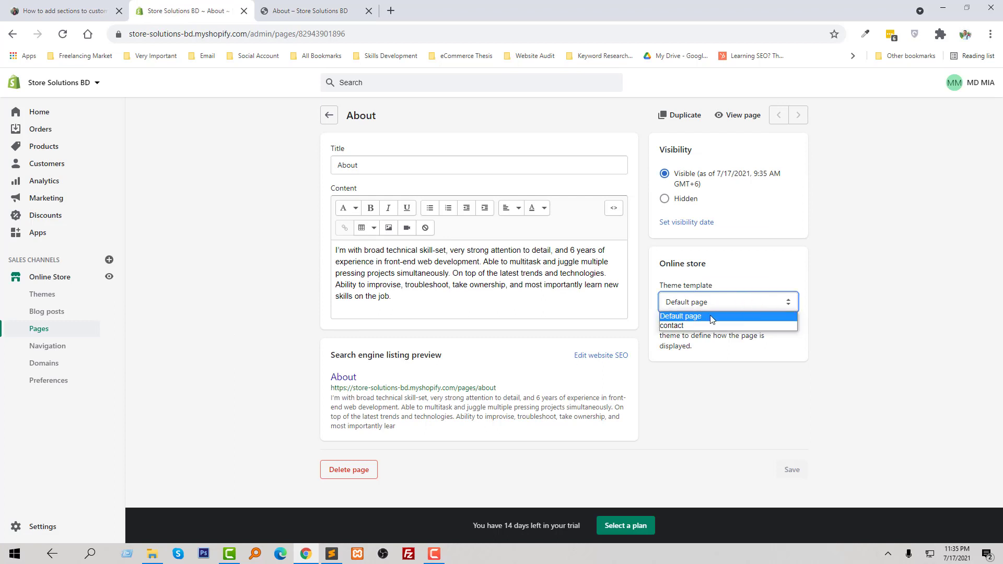
{"action": "left_click", "coordinate": [852, 308]}
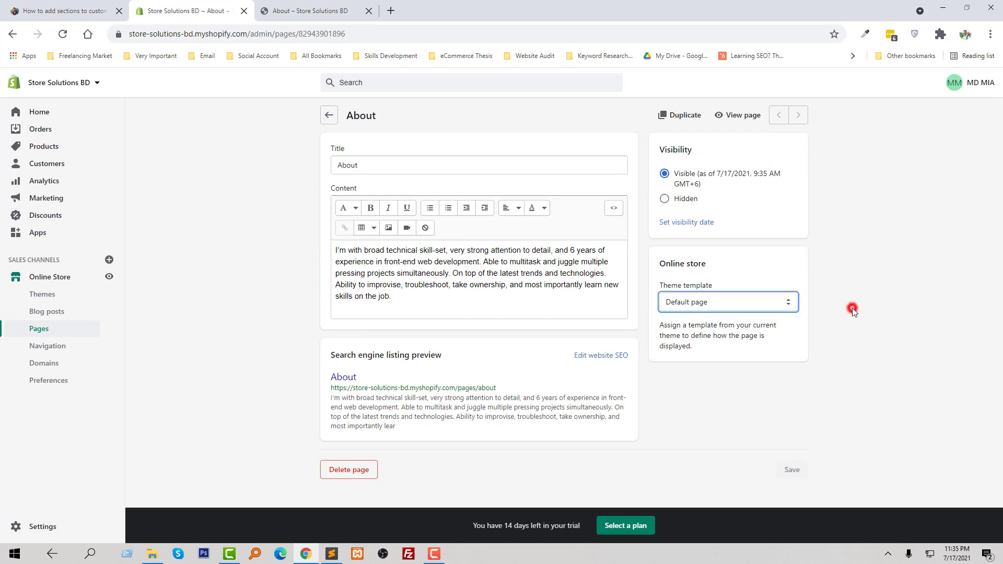
{"action": "left_click", "coordinate": [738, 300]}
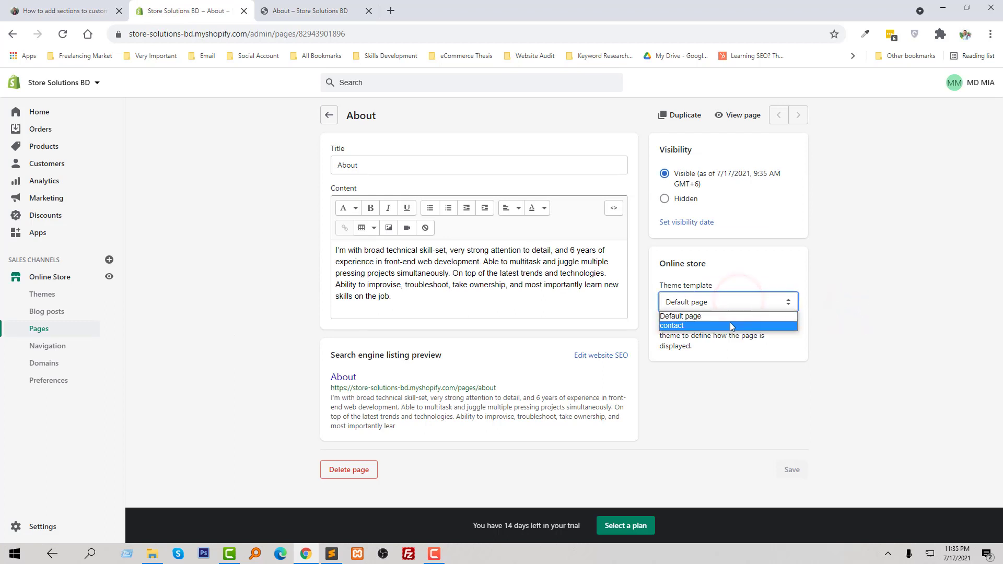
{"action": "left_click", "coordinate": [847, 321]}
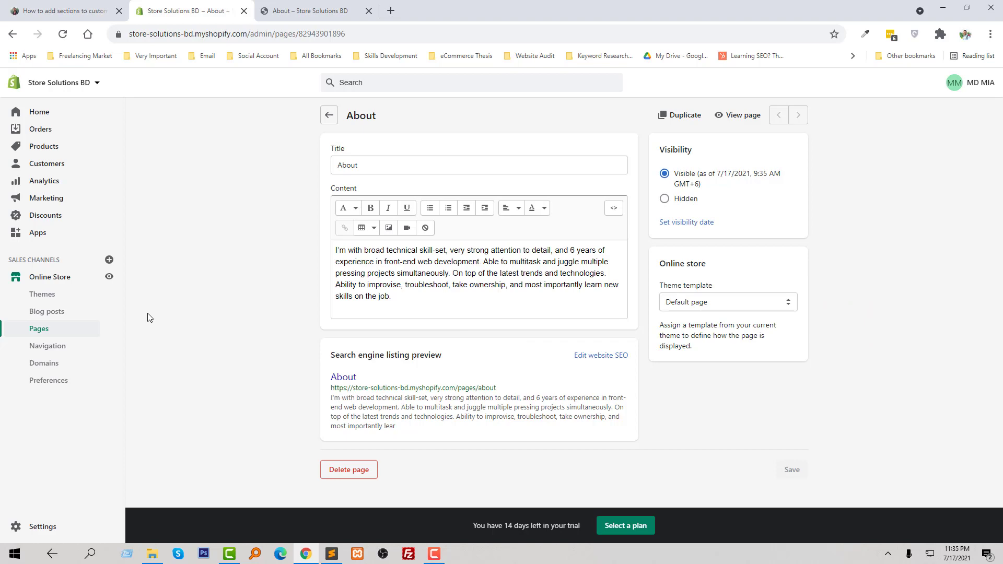
Step: Open Edit code for the Debut theme from Online Store > Themes
{"action": "left_click", "coordinate": [48, 277]}
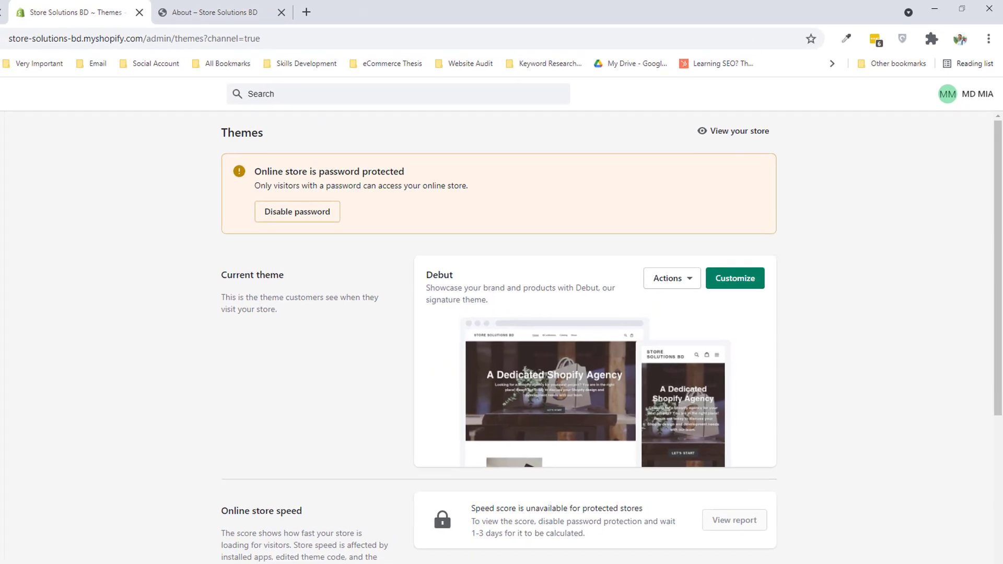
{"action": "left_click", "coordinate": [680, 283]}
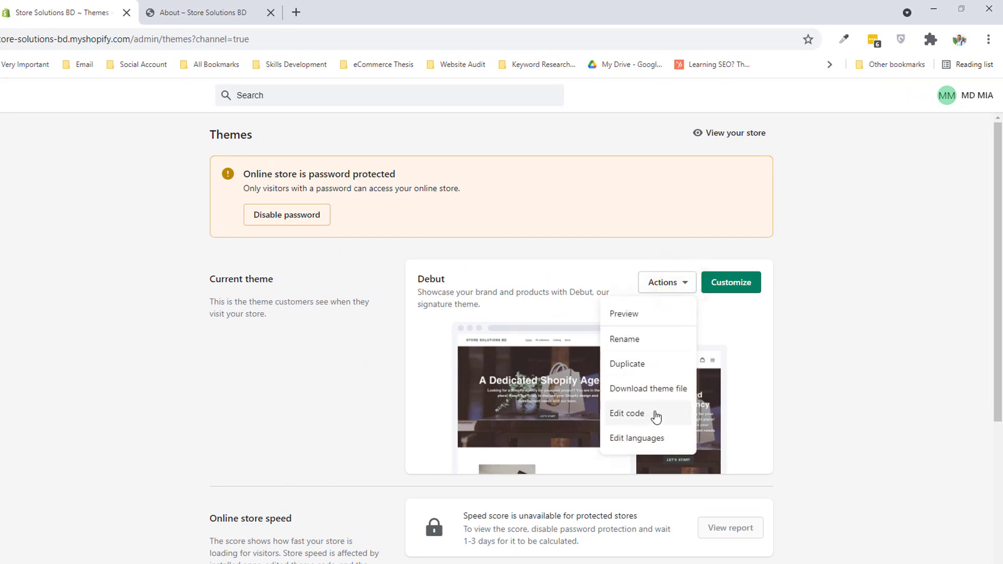
{"action": "left_click", "coordinate": [655, 415]}
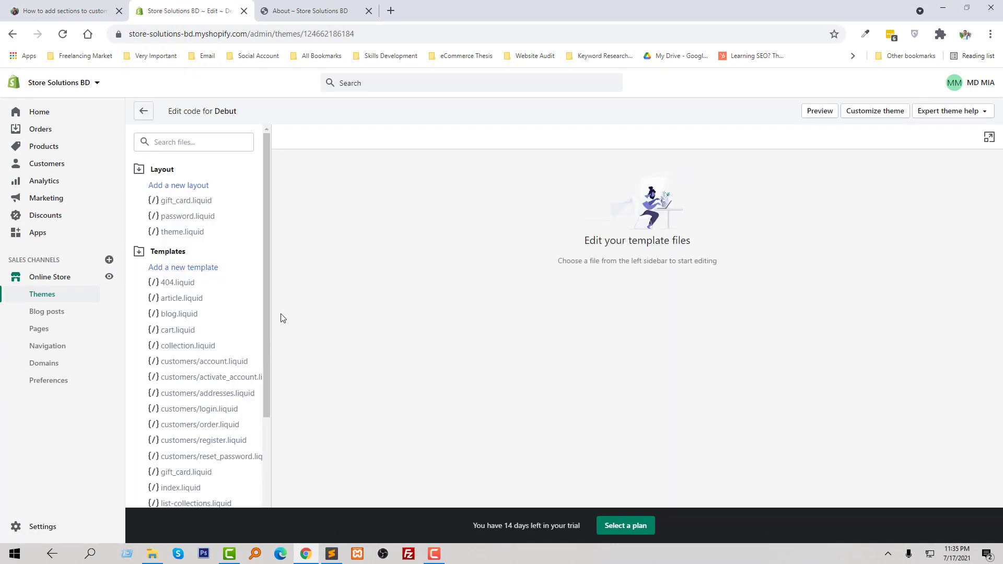
Step: Copy the template name 'featured-product' from Step 1 of the tutorial article
{"action": "left_click", "coordinate": [87, 6]}
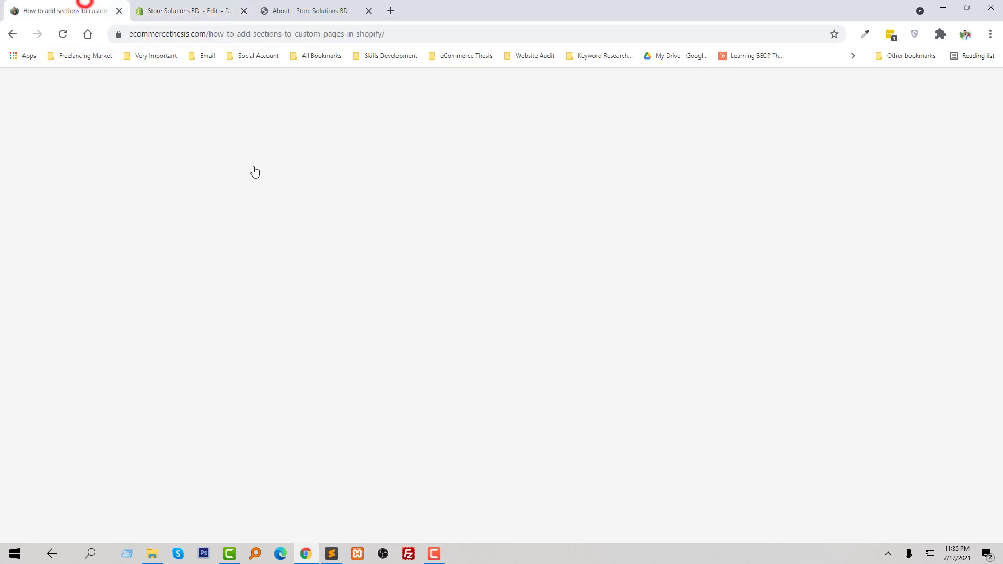
{"action": "scroll", "coordinate": [330, 434], "scroll_direction": "down", "scroll_amount": 4}
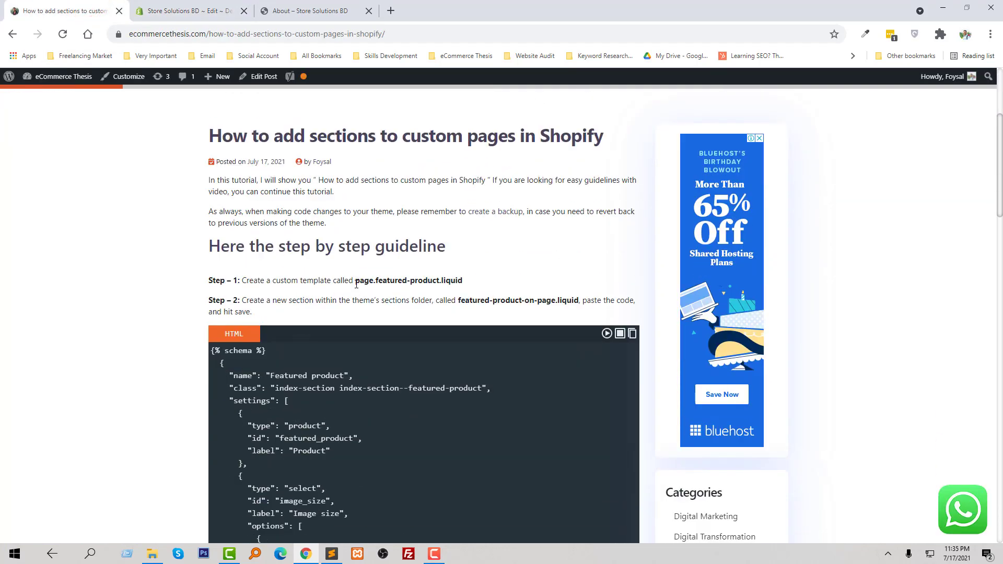
{"action": "left_click_drag", "start_coordinate": [376, 282], "coordinate": [439, 283]}
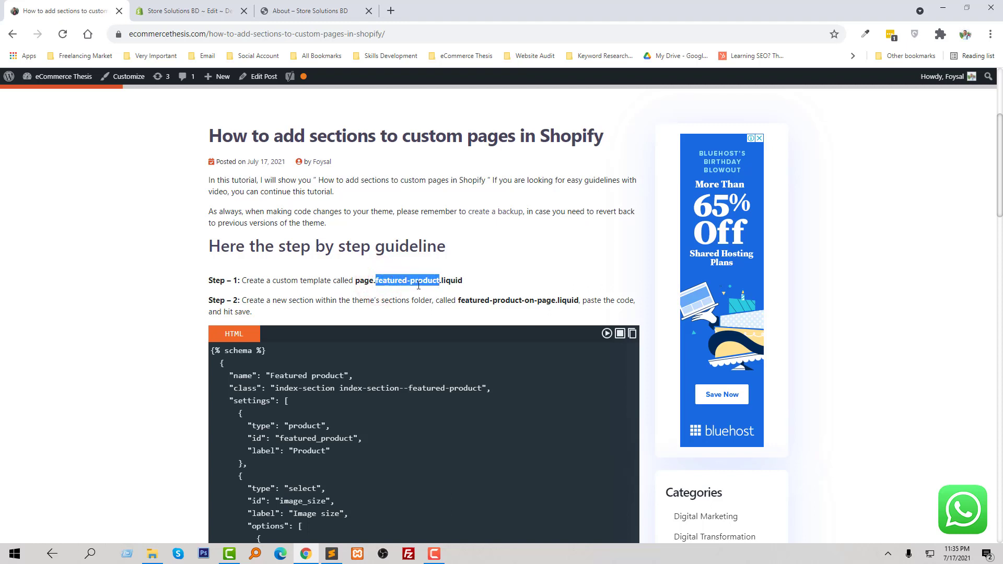
{"action": "right_click", "coordinate": [417, 283]}
{"action": "left_click", "coordinate": [437, 291]}
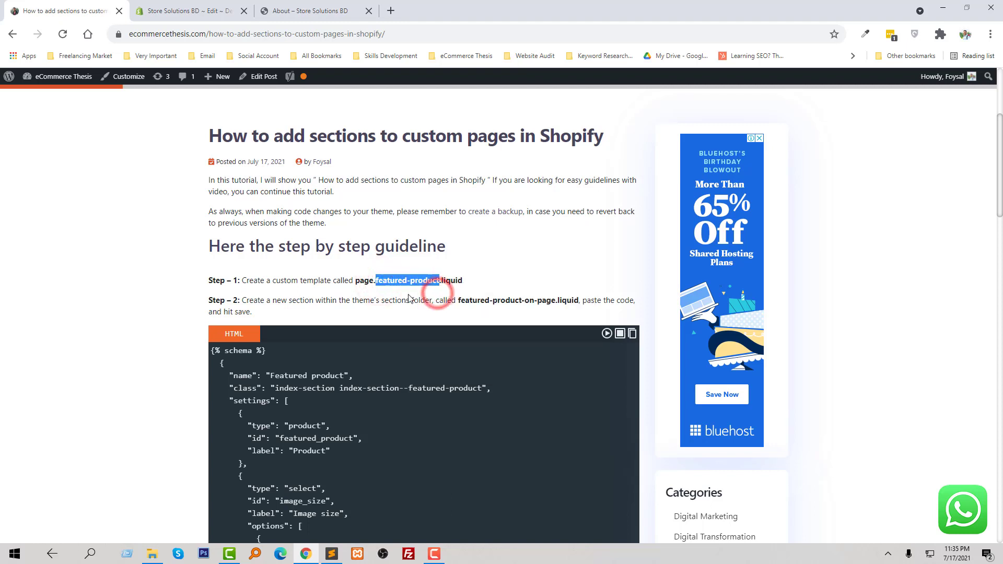
Step: Copy 'featured-product' again and return to the Debut theme code editor
{"action": "left_click", "coordinate": [314, 9]}
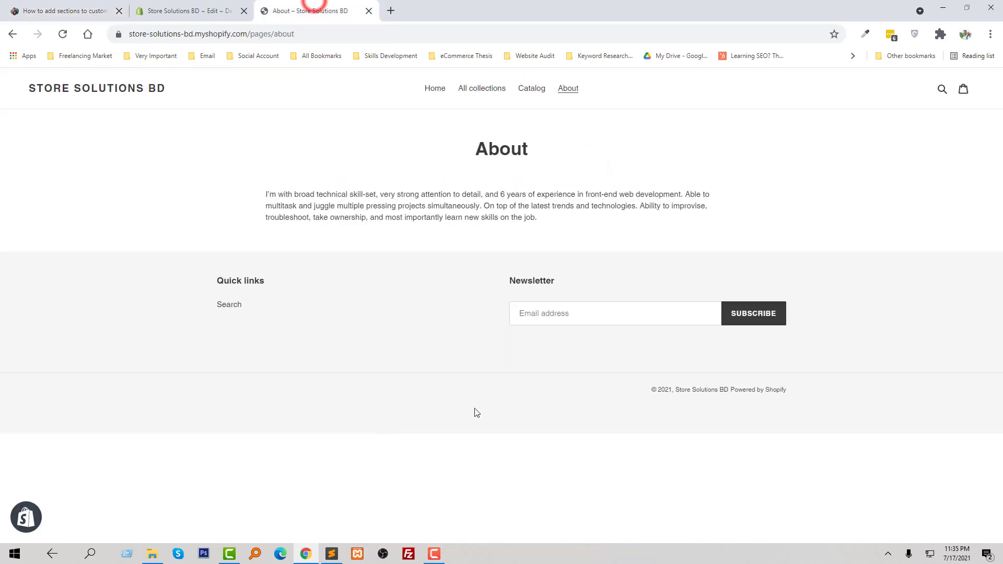
{"action": "left_click", "coordinate": [183, 9]}
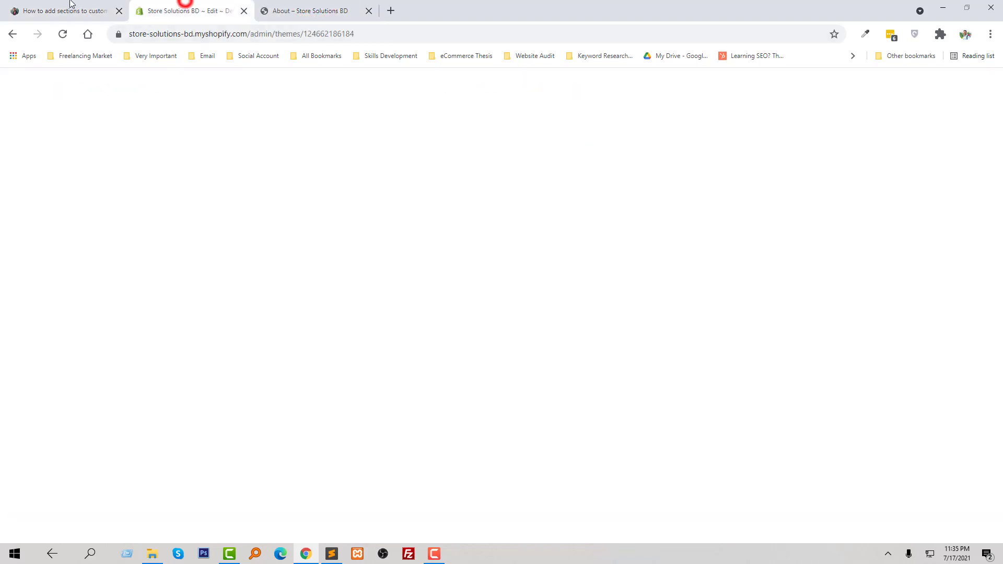
{"action": "left_click", "coordinate": [55, 8]}
{"action": "right_click", "coordinate": [382, 281]}
{"action": "left_click", "coordinate": [403, 292]}
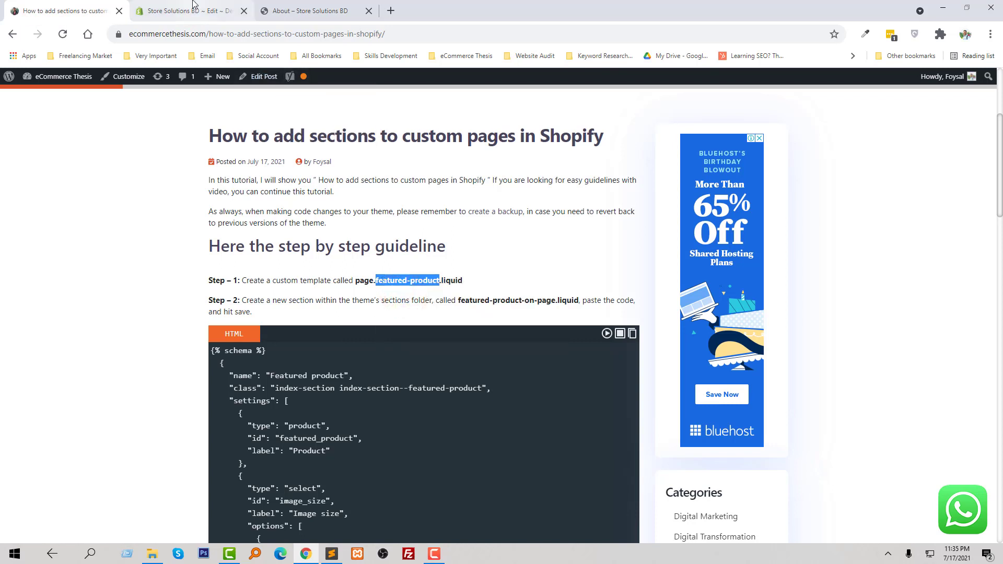
{"action": "left_click", "coordinate": [193, 5]}
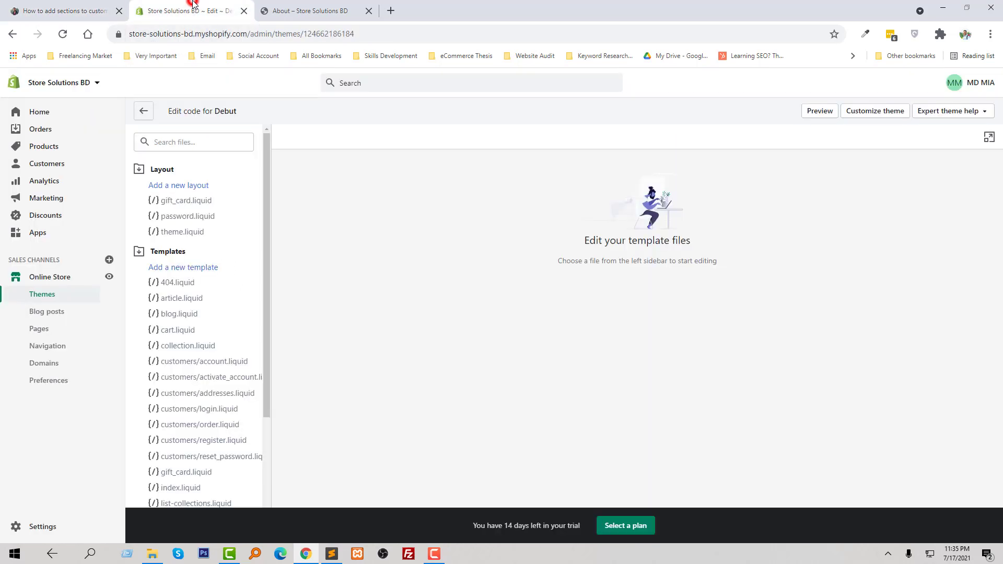
Step: Create a liquid page template named 'featured-product' (page.featured-product.liquid)
{"action": "left_click", "coordinate": [202, 273]}
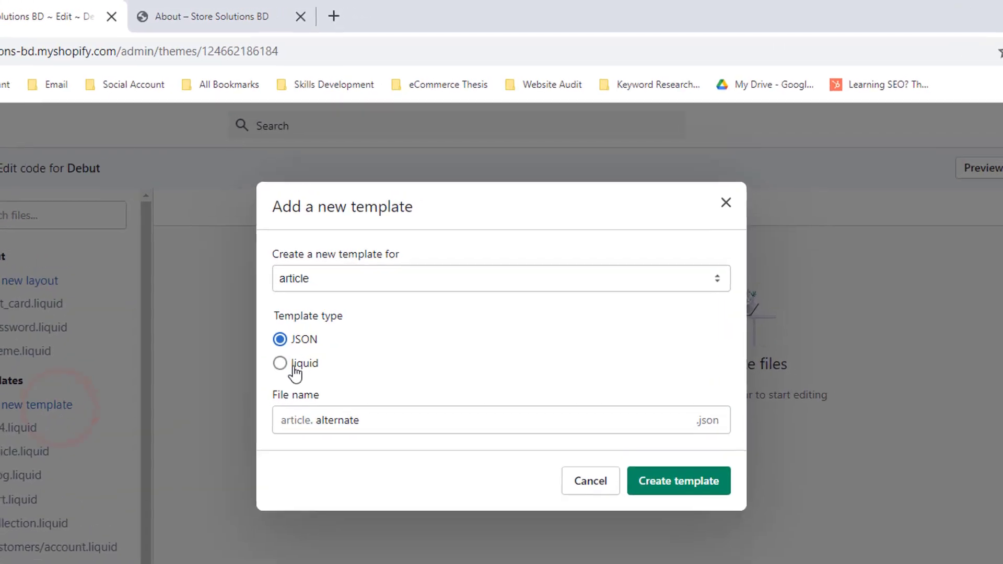
{"action": "left_click", "coordinate": [341, 276]}
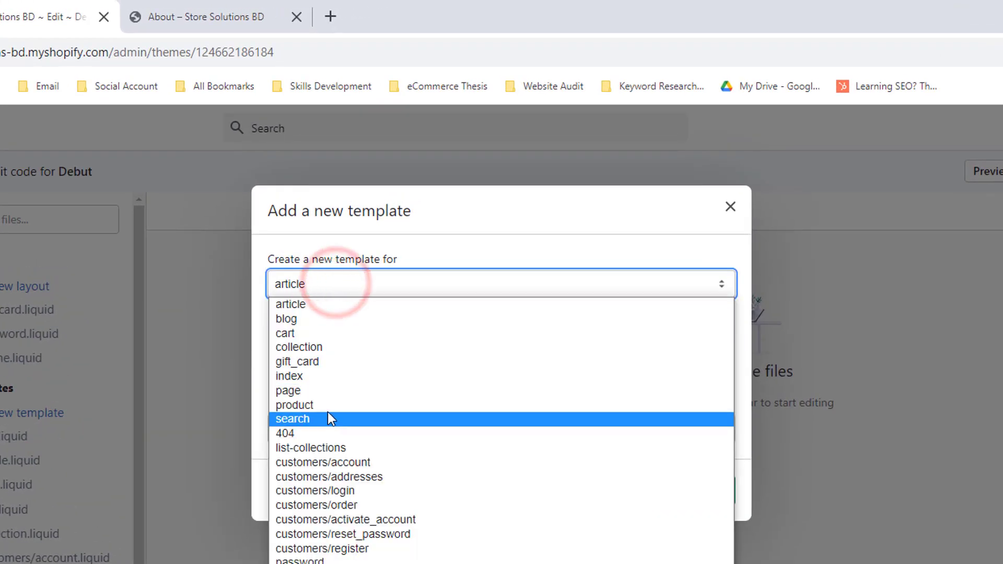
{"action": "left_click", "coordinate": [321, 391]}
{"action": "left_click", "coordinate": [274, 371]}
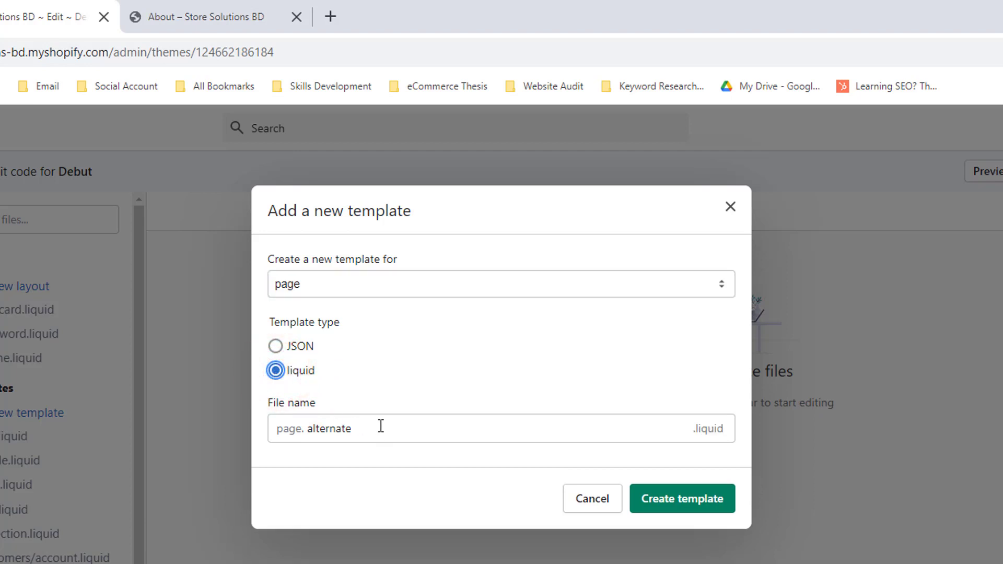
{"action": "double_click", "coordinate": [332, 428]}
{"action": "type", "text": "featured-product"}
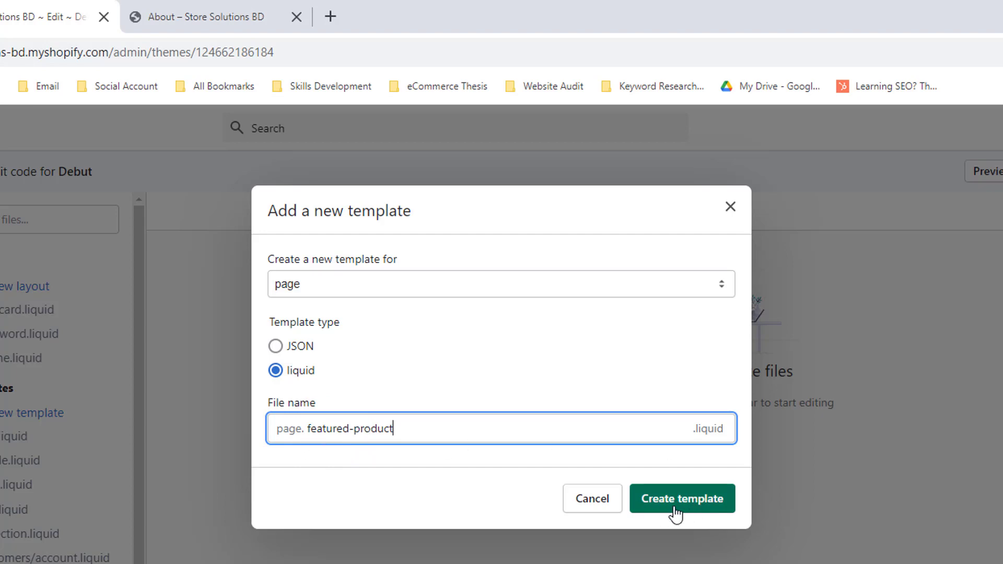
{"action": "left_click", "coordinate": [693, 503]}
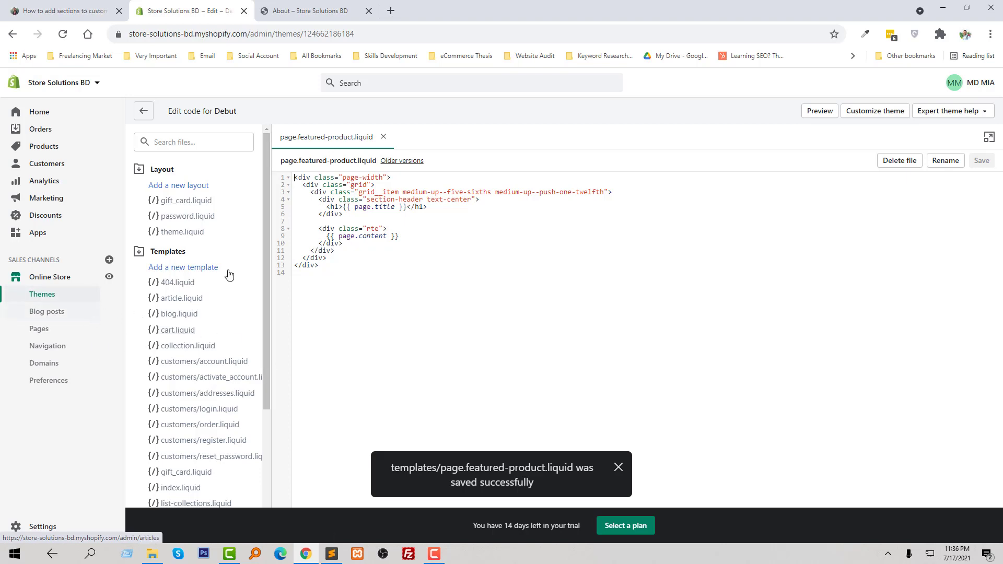
Step: Copy the section file name featured-product-on-page.liquid from the tutorial's Step 2
{"action": "left_click", "coordinate": [56, 4]}
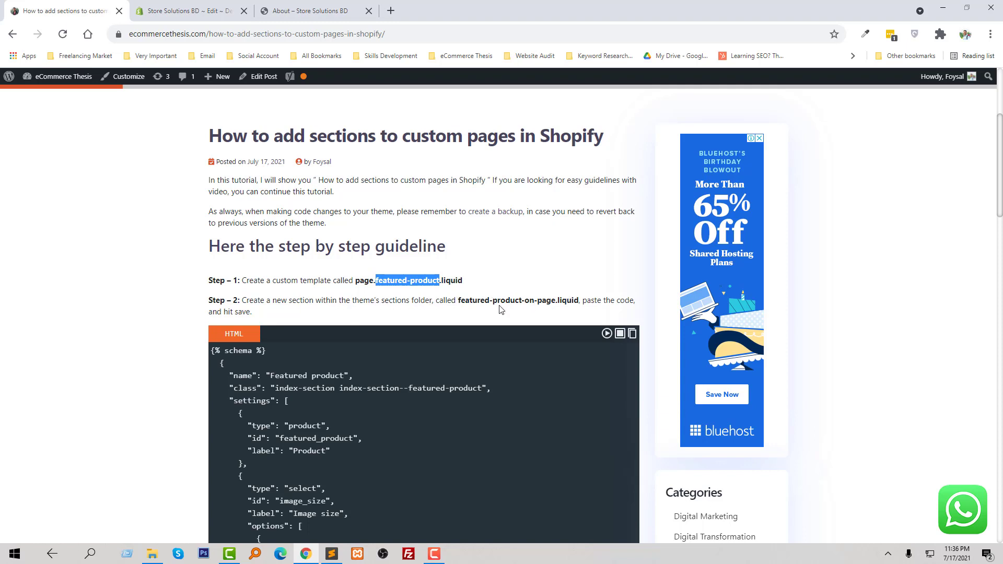
{"action": "left_click_drag", "start_coordinate": [458, 301], "coordinate": [579, 301]}
{"action": "right_click", "coordinate": [561, 302]}
{"action": "left_click", "coordinate": [574, 311]}
Step: Collapse the Templates and Layout folders in the Debut theme code editor
{"action": "left_click", "coordinate": [207, 10]}
{"action": "left_click", "coordinate": [139, 251]}
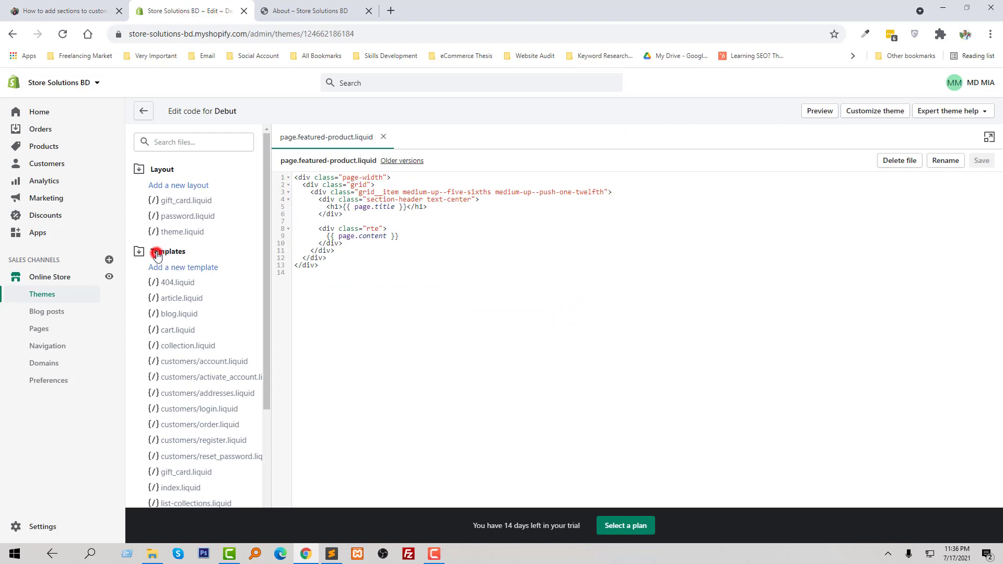
{"action": "left_click", "coordinate": [140, 168]}
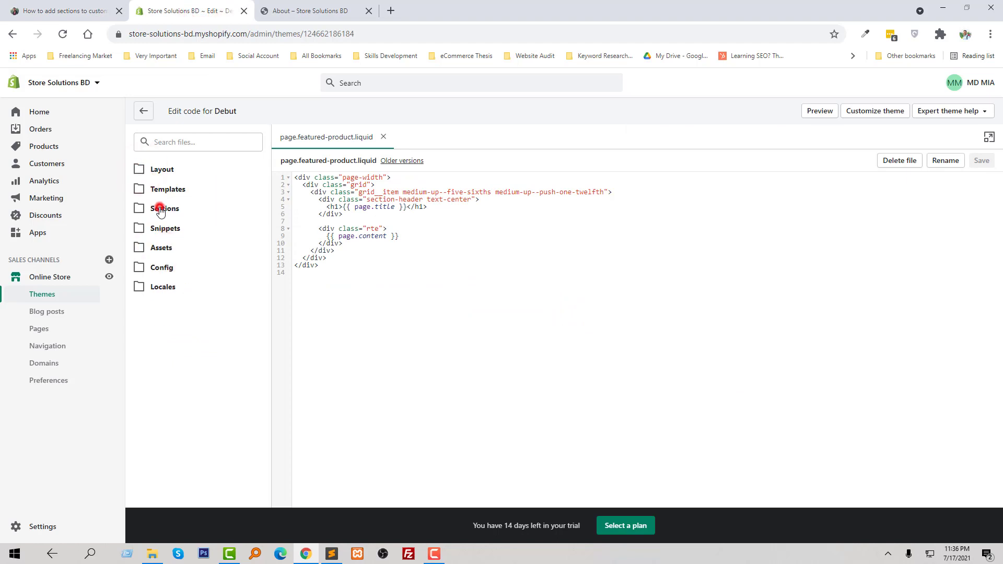
Step: Create a new section named featured-product-on-page.liquid from the pasted name
{"action": "left_click", "coordinate": [164, 209]}
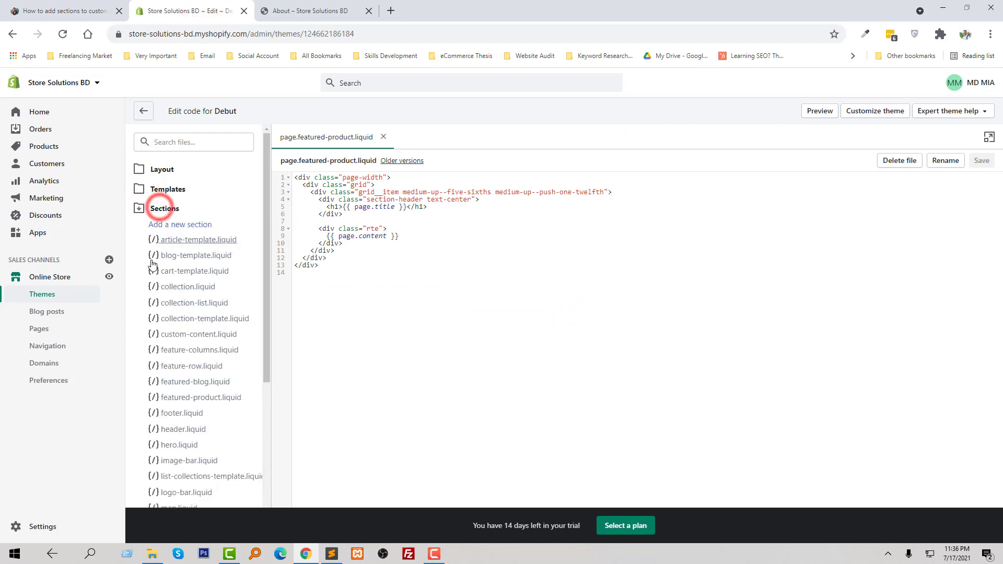
{"action": "left_click", "coordinate": [206, 226]}
{"action": "left_click", "coordinate": [451, 170]}
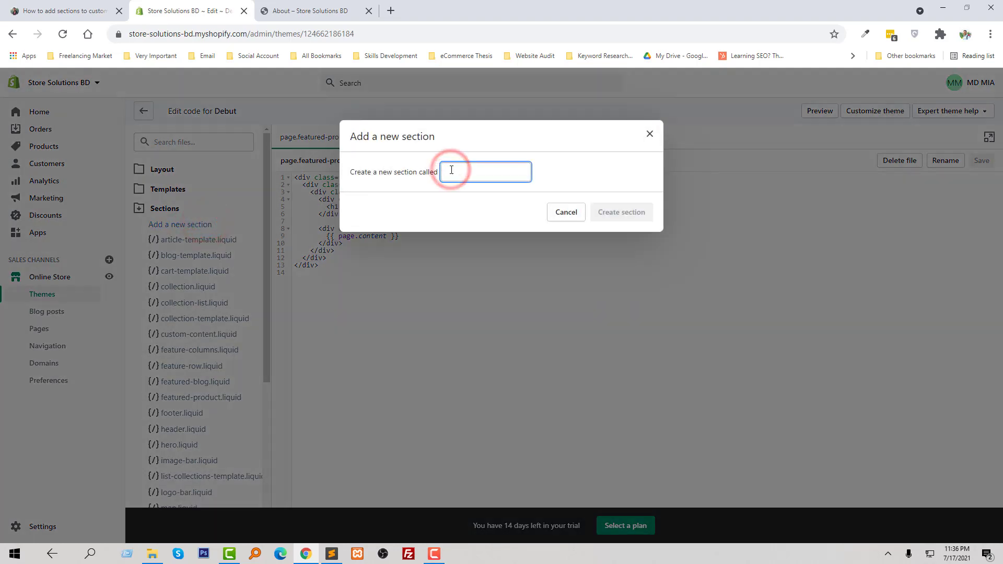
{"action": "key", "text": "ctrl+v"}
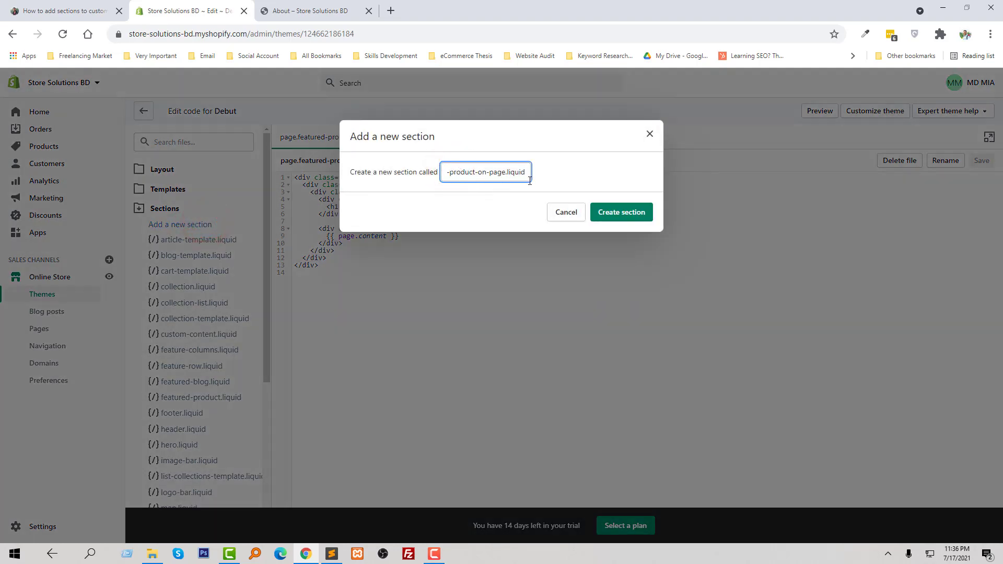
{"action": "left_click_drag", "start_coordinate": [498, 173], "coordinate": [387, 178]}
{"action": "left_click", "coordinate": [631, 212]}
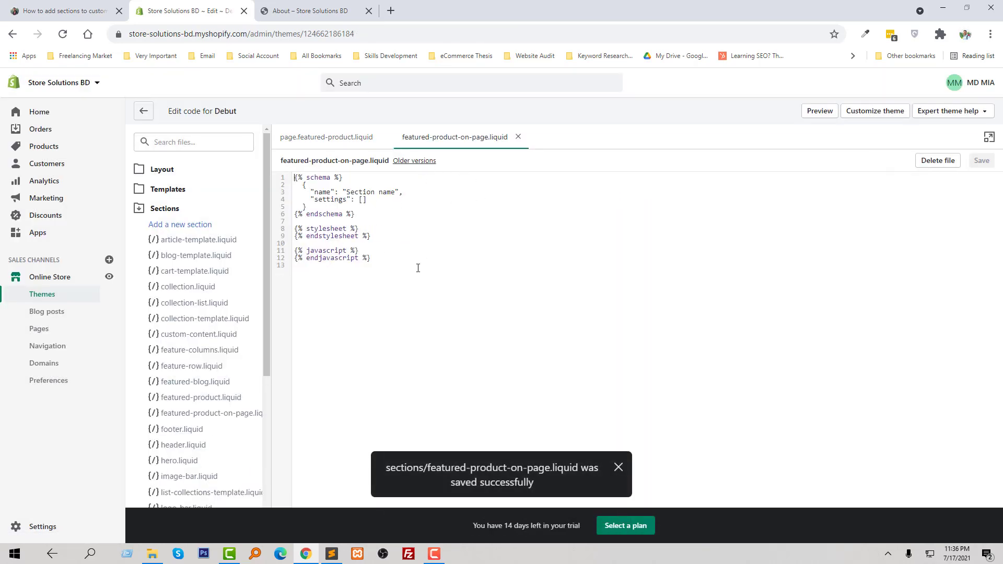
{"action": "left_click", "coordinate": [617, 467]}
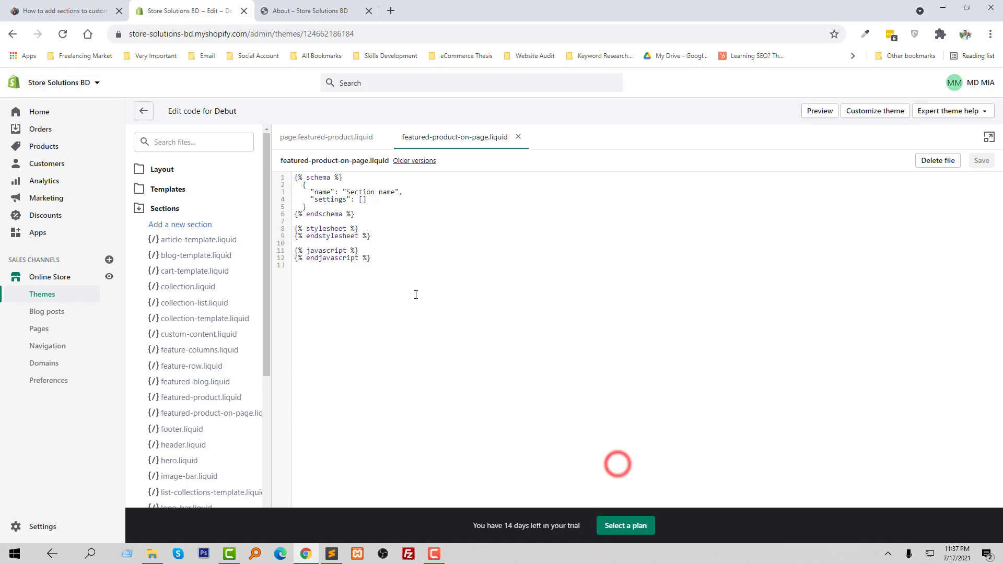
Step: Copy the Step 2 Featured product schema code from the tutorial
{"action": "left_click", "coordinate": [48, 5]}
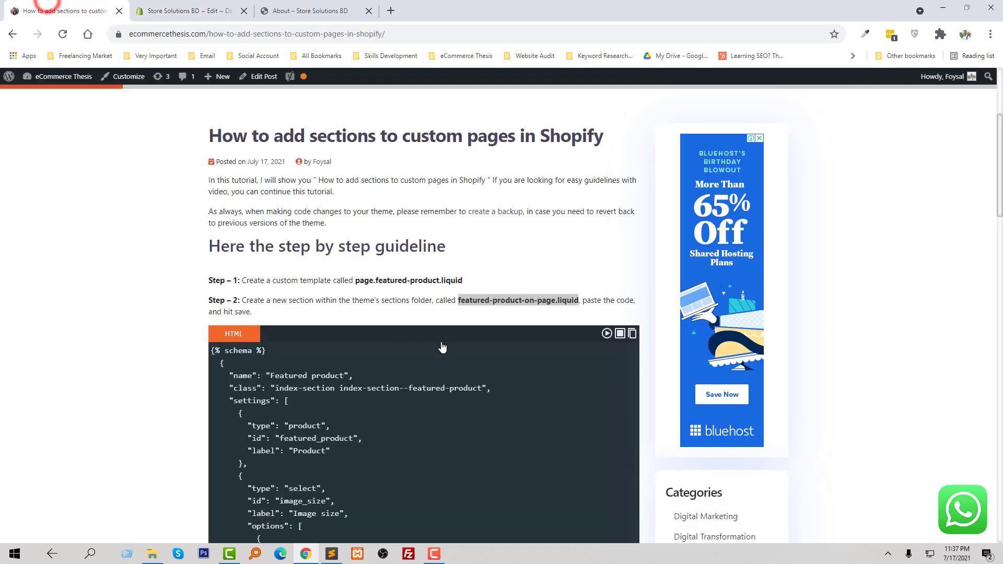
{"action": "scroll", "coordinate": [404, 328], "scroll_direction": "down", "scroll_amount": 4}
{"action": "scroll", "coordinate": [404, 328], "scroll_direction": "down", "scroll_amount": 1}
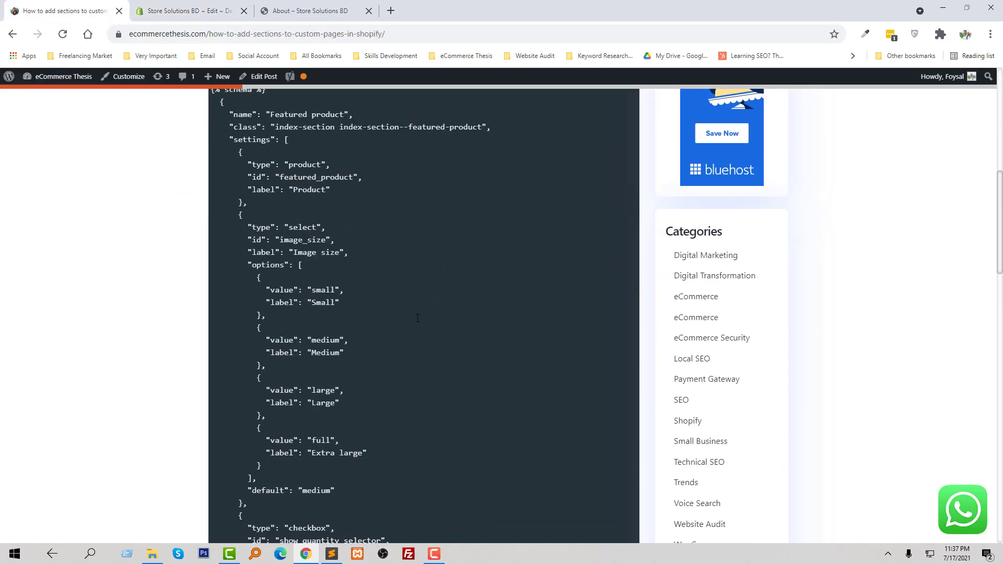
{"action": "scroll", "coordinate": [417, 318], "scroll_direction": "up", "scroll_amount": 2}
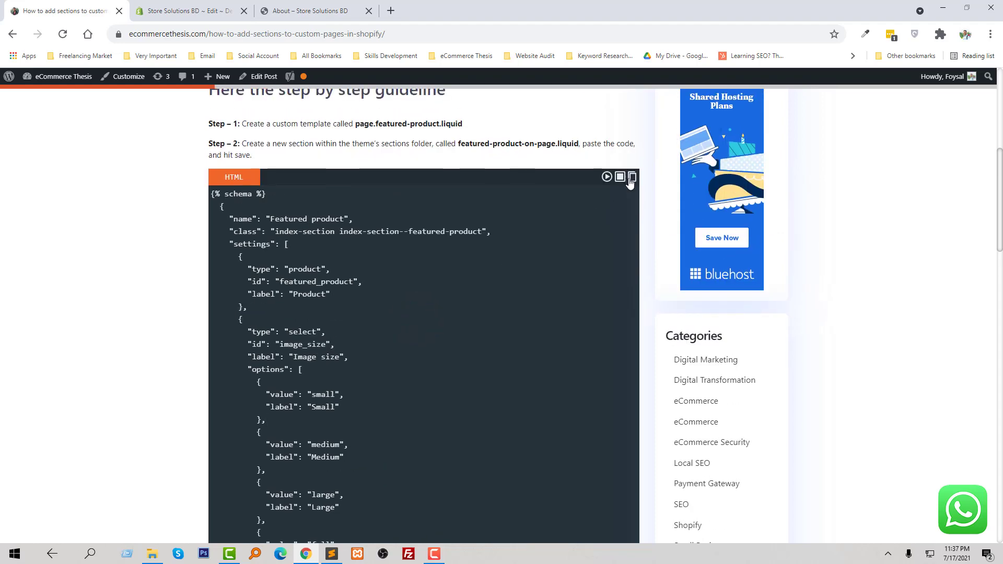
{"action": "left_click", "coordinate": [632, 177]}
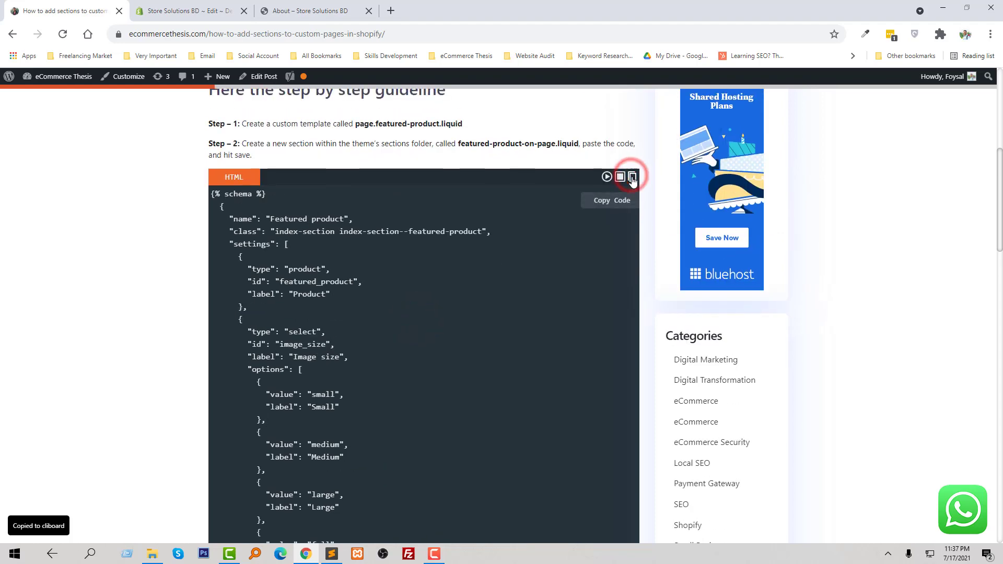
{"action": "left_click", "coordinate": [114, 310]}
{"action": "scroll", "coordinate": [112, 309], "scroll_direction": "up", "scroll_amount": 2}
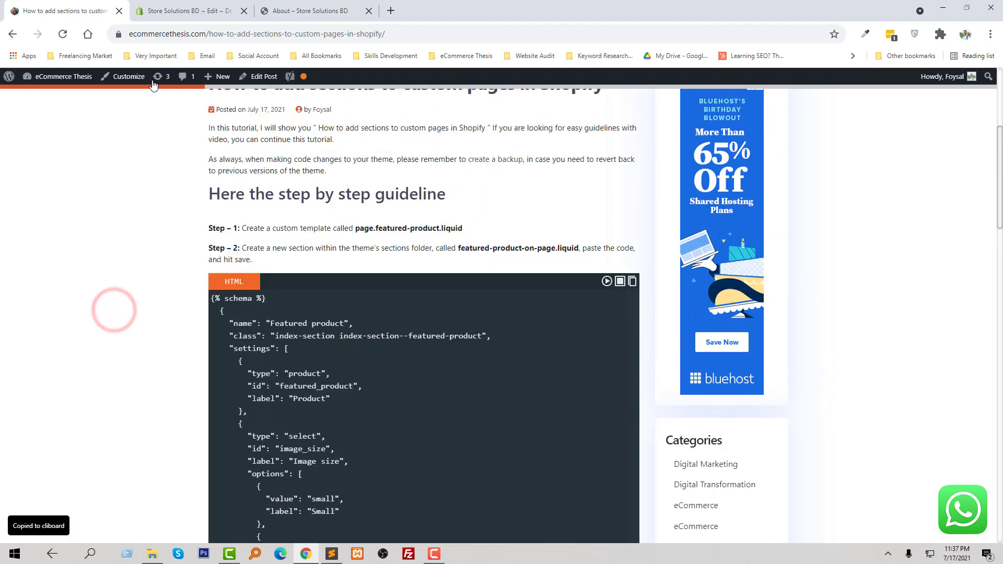
Step: Replace the section's placeholder code with the pasted schema code and save it
{"action": "left_click", "coordinate": [180, 7]}
{"action": "left_click", "coordinate": [409, 254]}
{"action": "key", "text": "ctrl+a"}
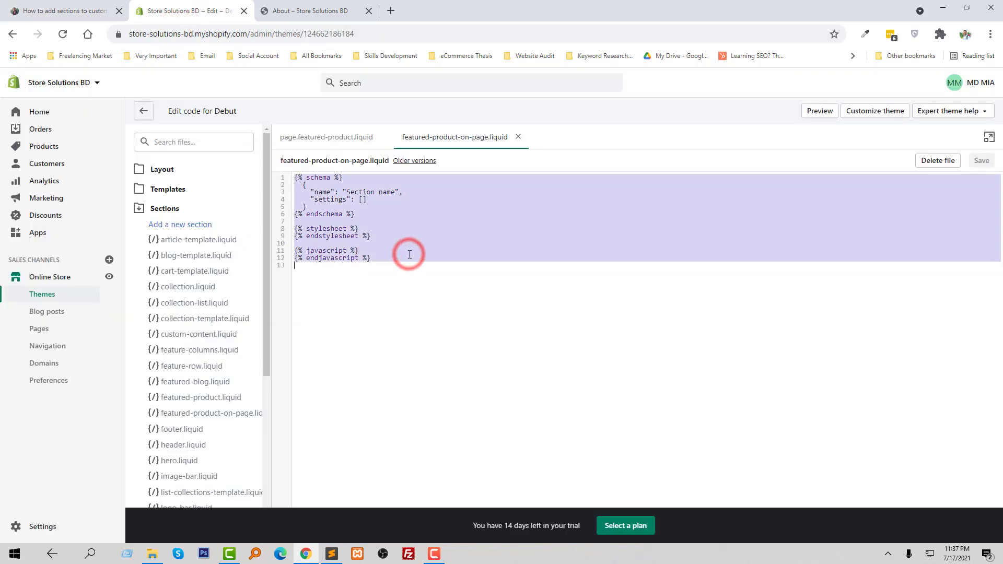
{"action": "key", "text": "BackSpace"}
{"action": "left_click", "coordinate": [389, 226]}
{"action": "right_click", "coordinate": [393, 211]}
{"action": "left_click", "coordinate": [418, 289]}
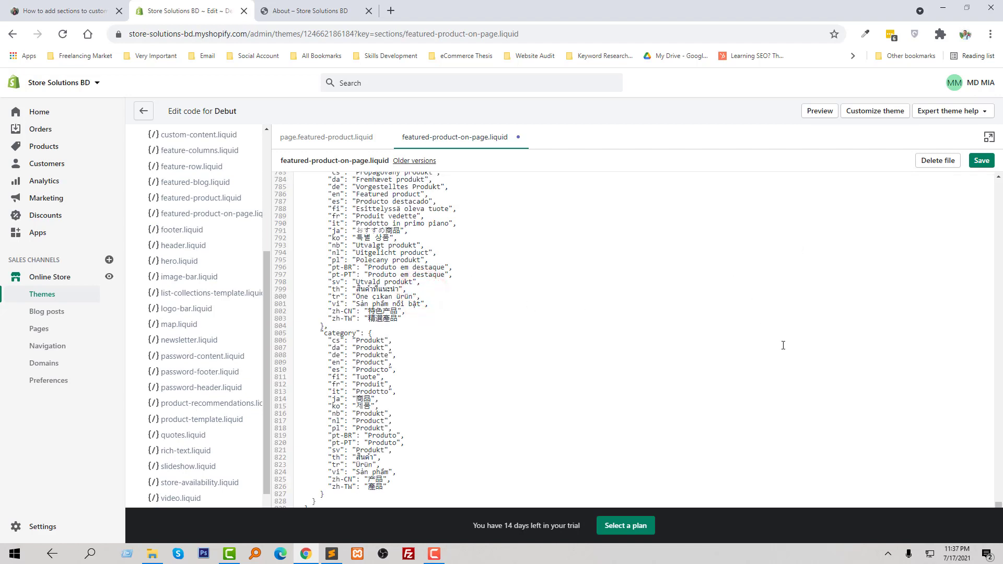
{"action": "left_click", "coordinate": [981, 163]}
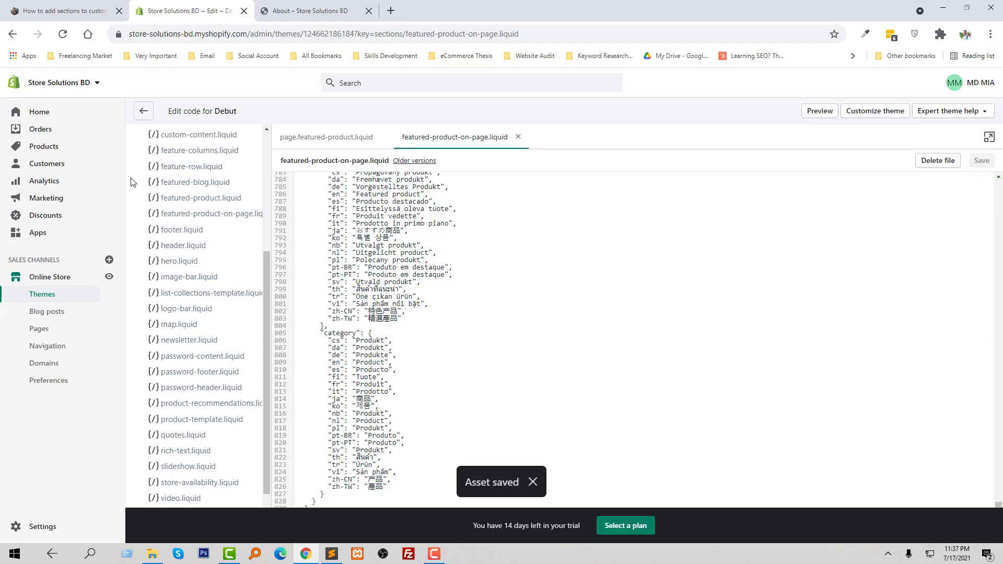
Step: Copy the Step 3 section include line from the tutorial
{"action": "left_click", "coordinate": [58, 11]}
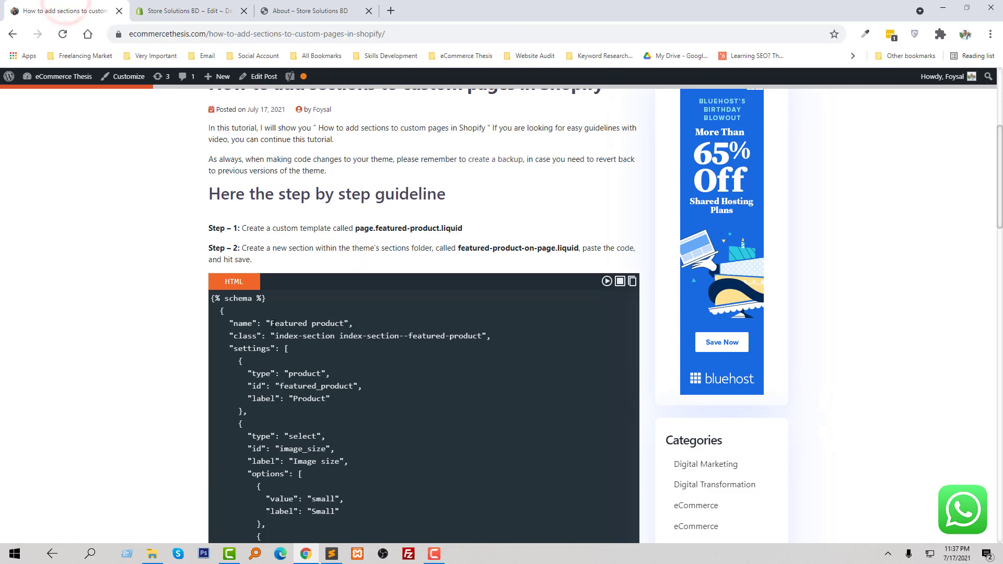
{"action": "scroll", "coordinate": [159, 378], "scroll_direction": "down", "scroll_amount": 5}
{"action": "scroll", "coordinate": [159, 378], "scroll_direction": "down", "scroll_amount": 13}
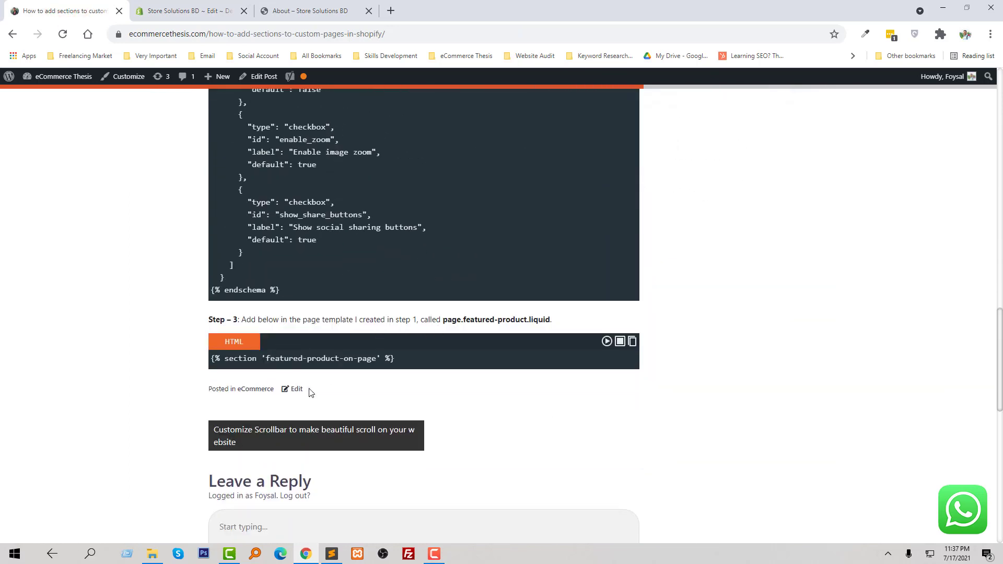
{"action": "left_click_drag", "start_coordinate": [407, 363], "coordinate": [213, 359]}
{"action": "right_click", "coordinate": [252, 364]}
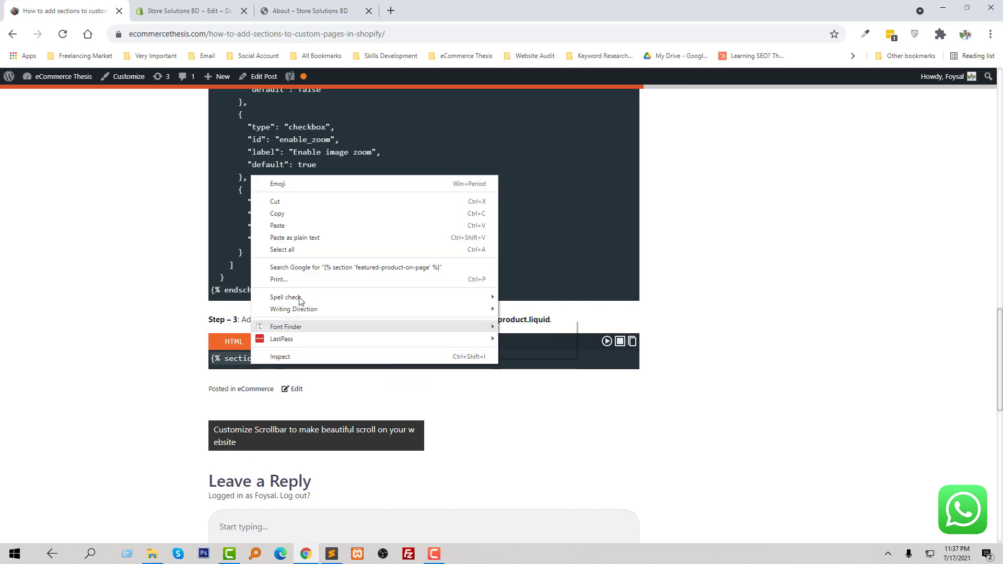
{"action": "left_click", "coordinate": [287, 217]}
Step: Add {% section 'featured-product-on-page' %} below {{ page.content }} in page.featured-product.liquid and save
{"action": "left_click", "coordinate": [204, 3]}
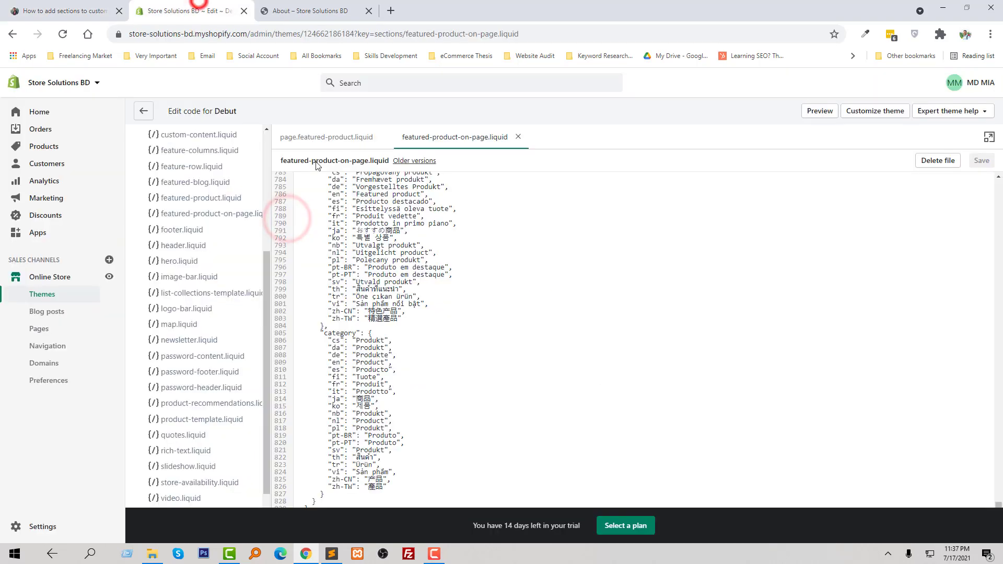
{"action": "left_click", "coordinate": [342, 139]}
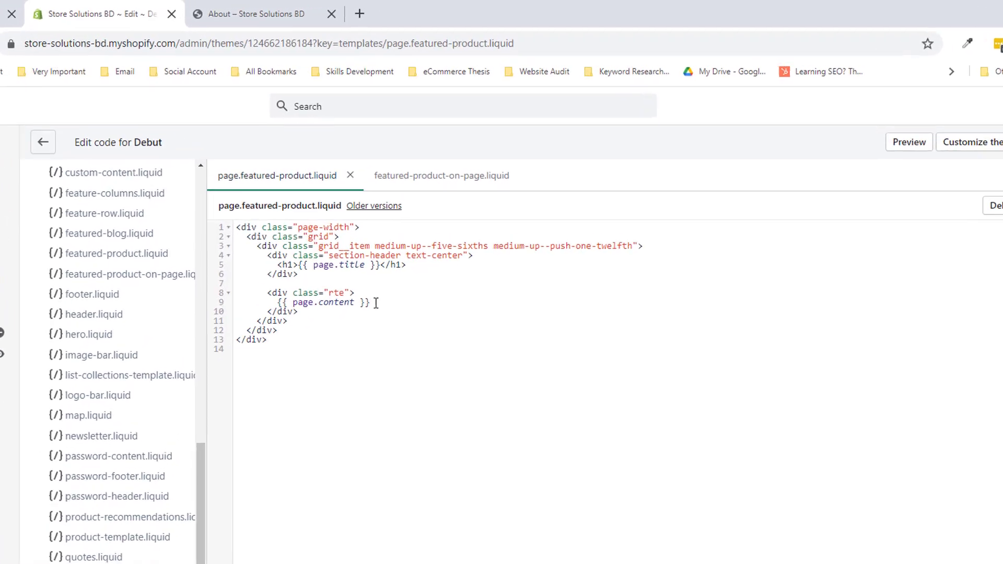
{"action": "left_click", "coordinate": [366, 314]}
{"action": "key", "text": "Return"}
{"action": "key", "text": "Return"}
{"action": "key", "text": "Return"}
{"action": "key", "text": "Return"}
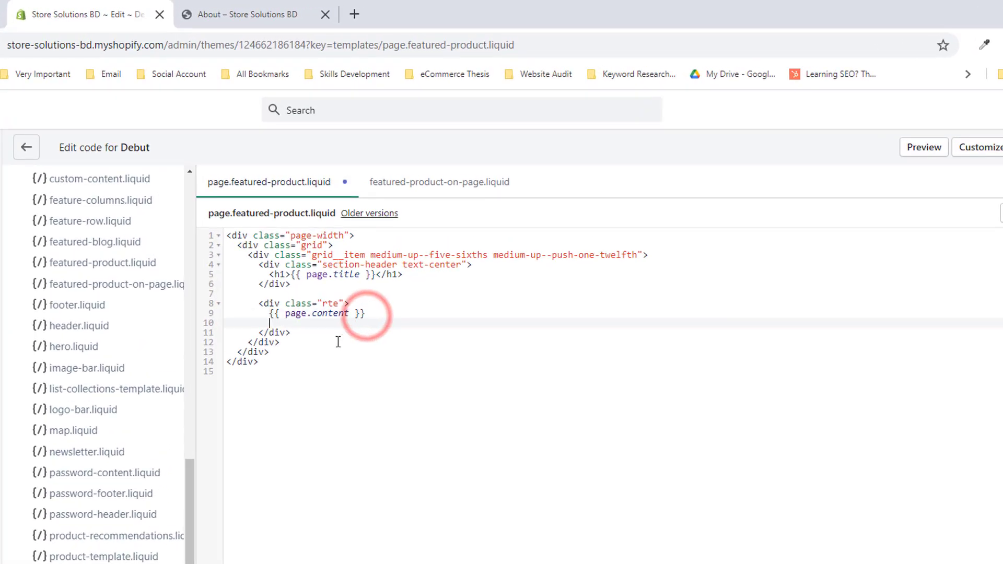
{"action": "left_click", "coordinate": [299, 342]}
{"action": "type", "text": "{% section 'featured-product-on-page' %}"}
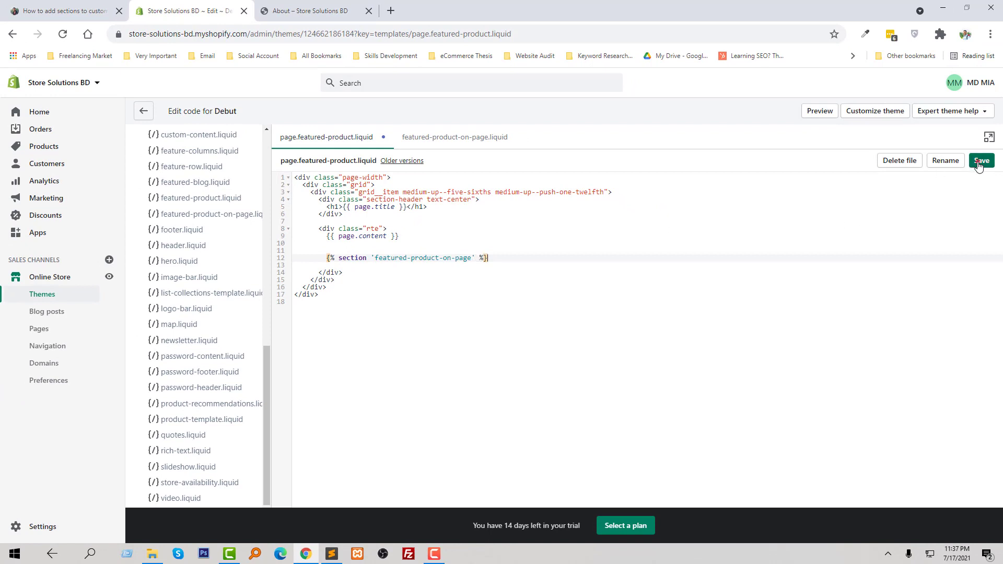
{"action": "left_click", "coordinate": [979, 163]}
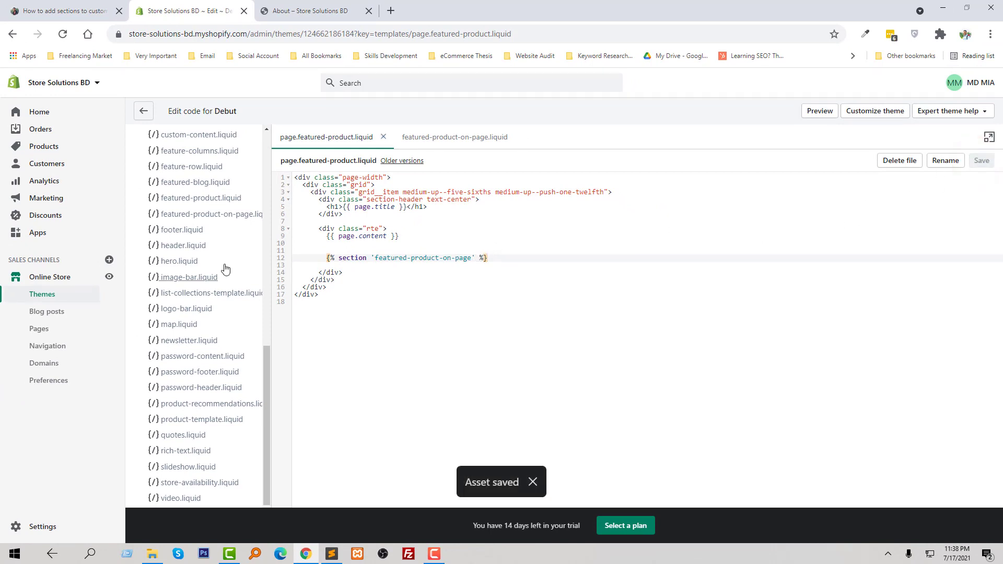
{"action": "left_click", "coordinate": [71, 334]}
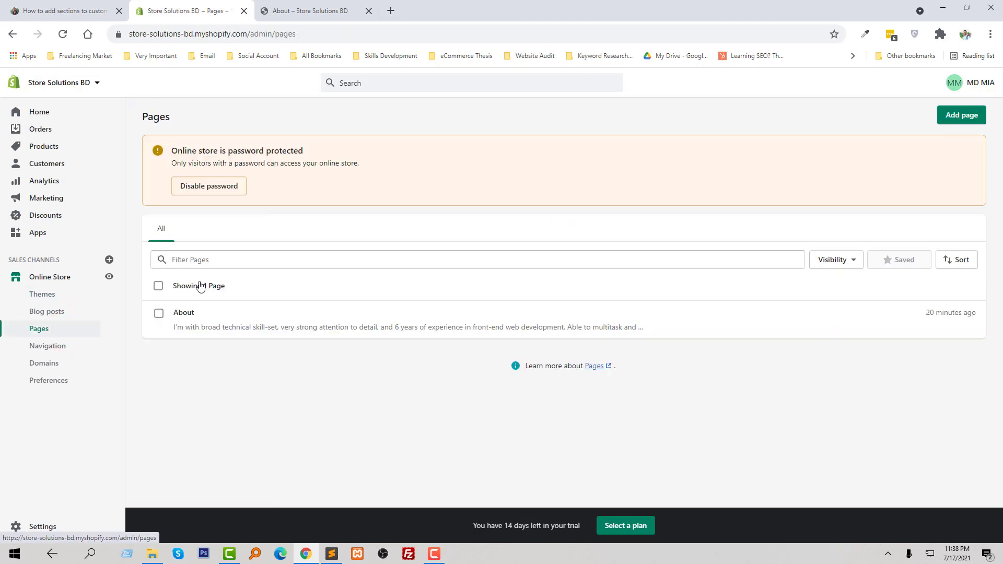
Step: Set the About page's theme template to featured-product, save, and check the storefront's T-shirt section
{"action": "left_click", "coordinate": [193, 315]}
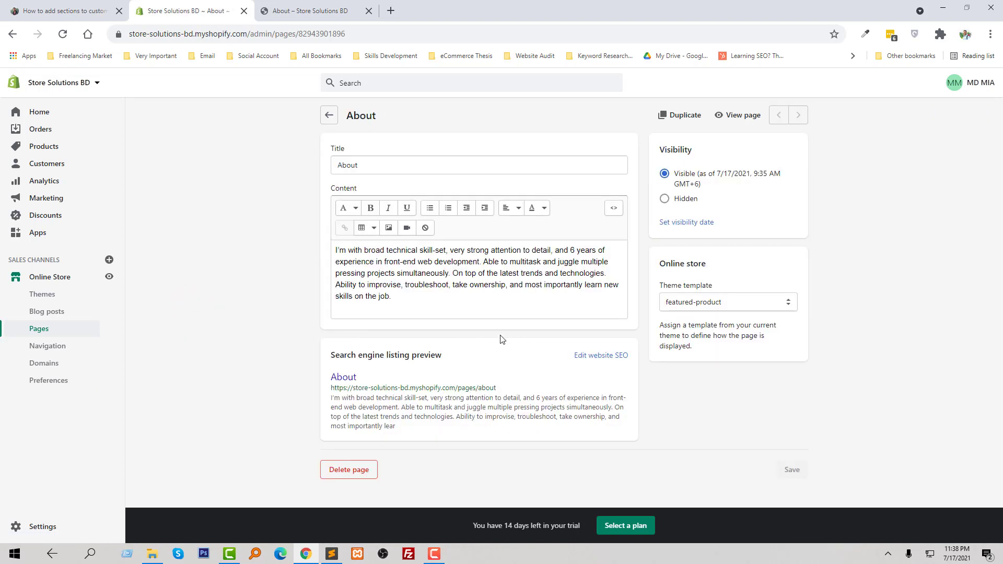
{"action": "left_click", "coordinate": [754, 308]}
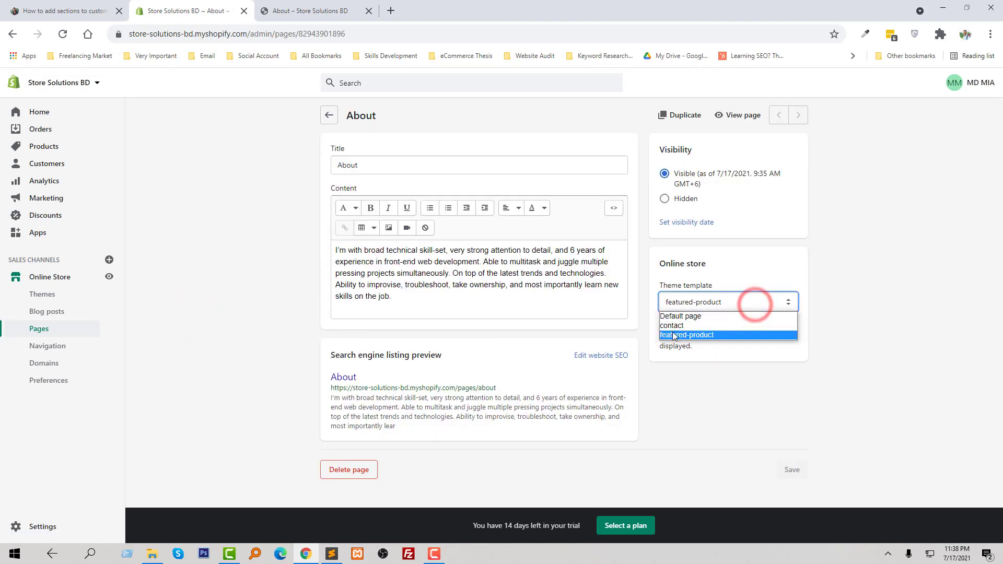
{"action": "left_click", "coordinate": [729, 336]}
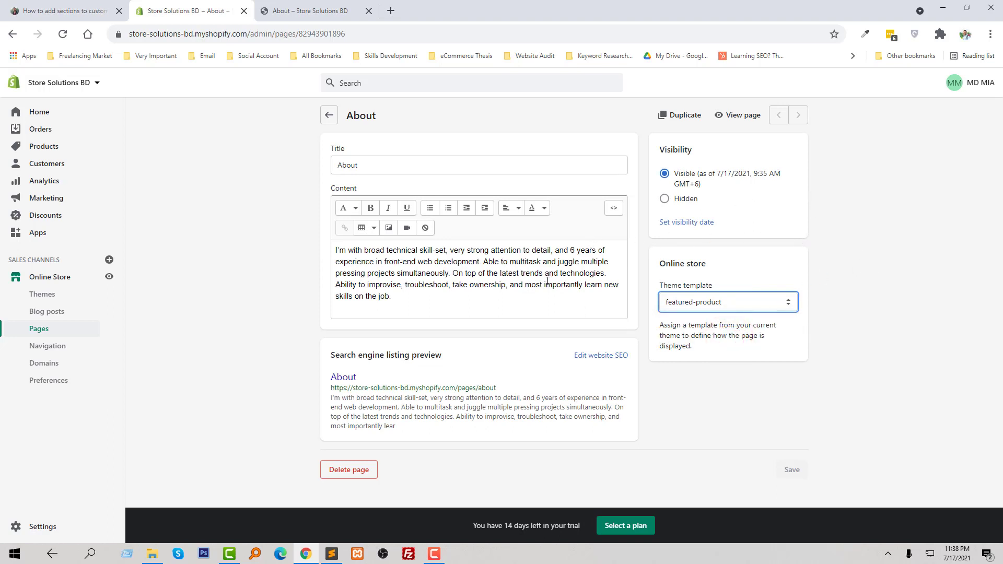
{"action": "left_click", "coordinate": [414, 303]}
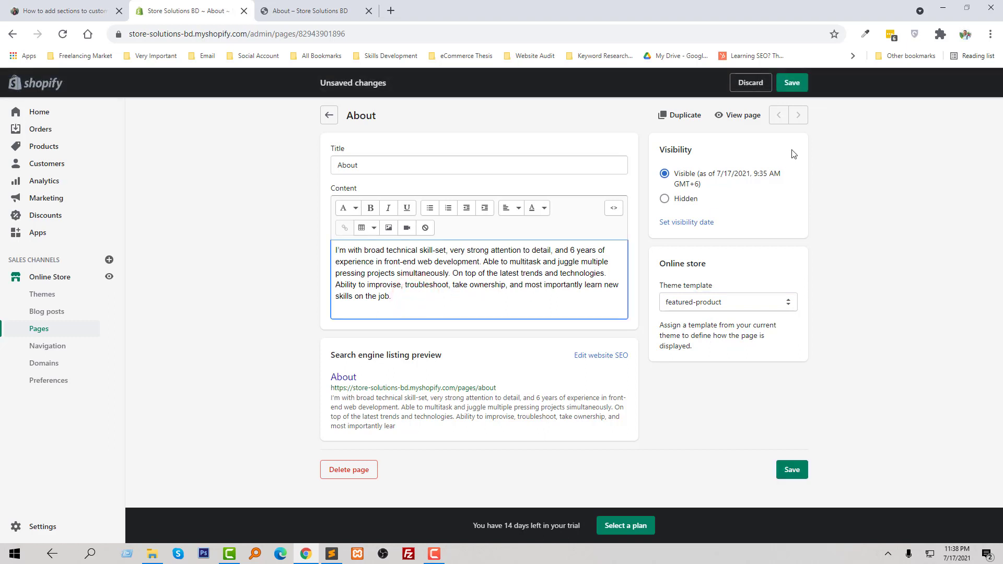
{"action": "left_click", "coordinate": [792, 82]}
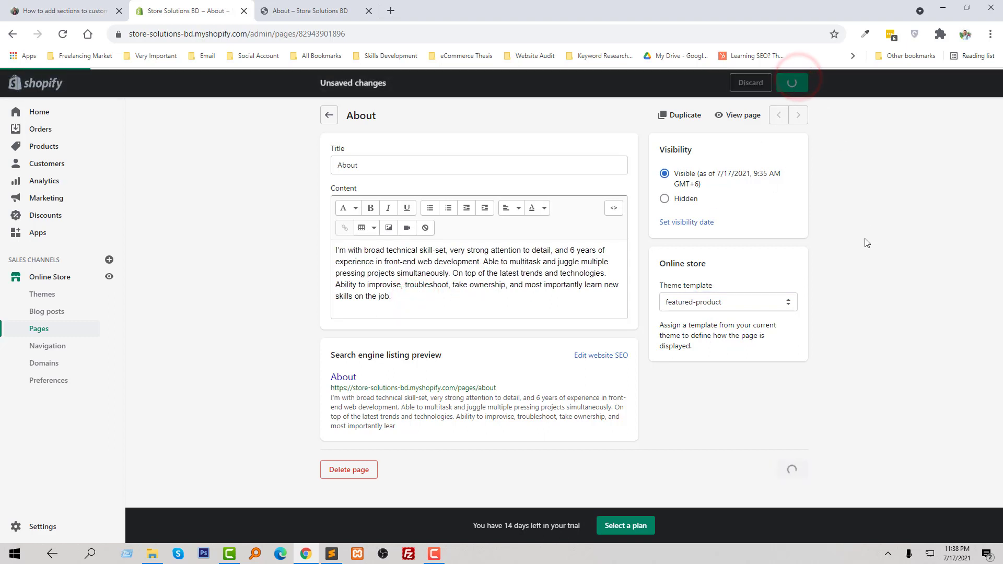
{"action": "left_click", "coordinate": [290, 8]}
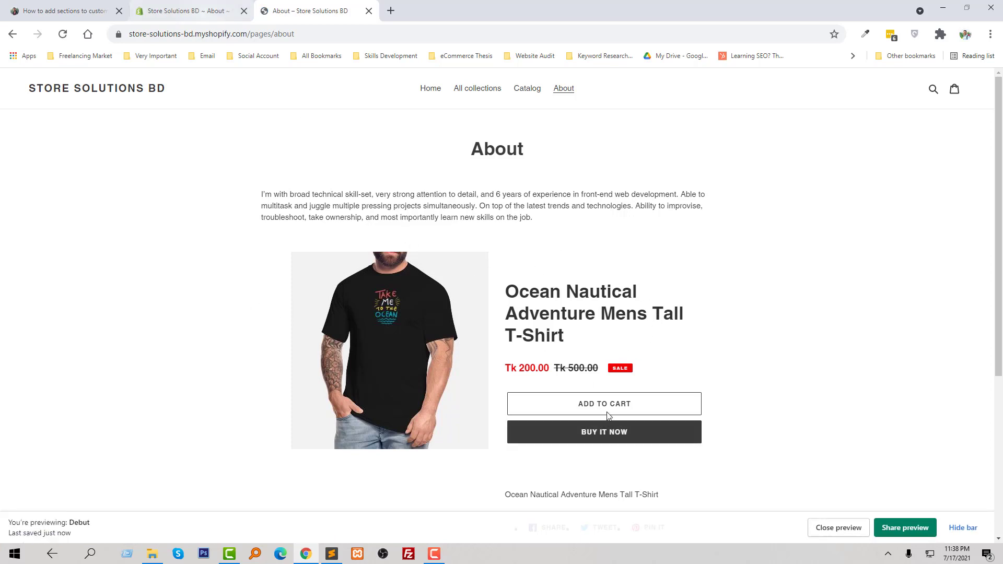
{"action": "left_click", "coordinate": [182, 5]}
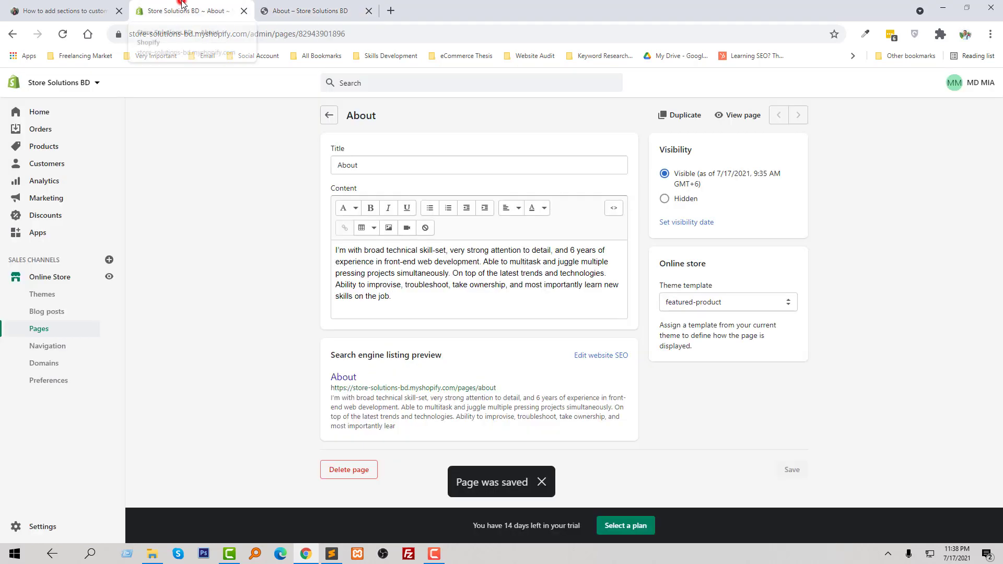
Step: Open the Debut theme editor on the Pages > featured-product template, previewing the About page
{"action": "left_click", "coordinate": [59, 281]}
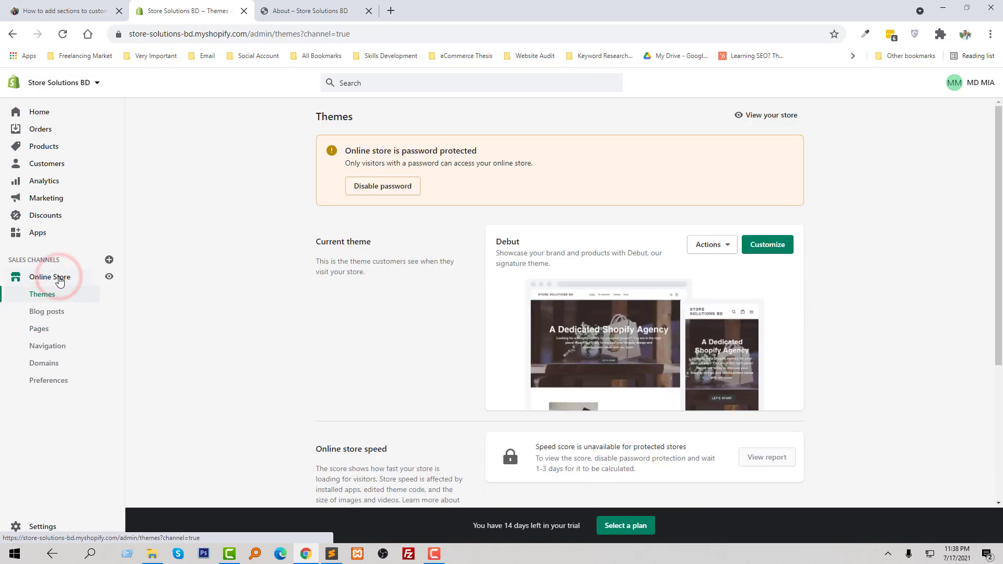
{"action": "left_click", "coordinate": [764, 250]}
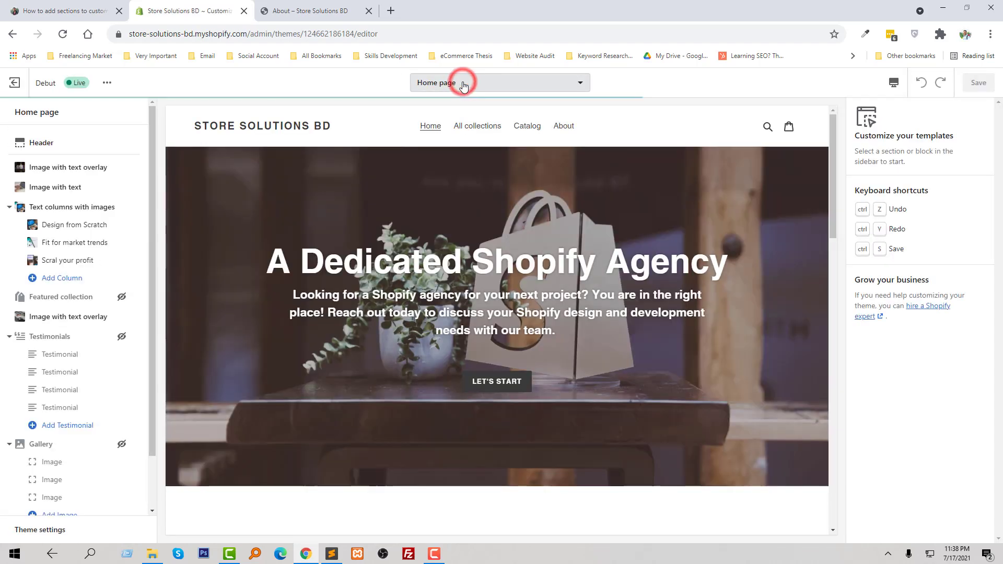
{"action": "left_click", "coordinate": [463, 83]}
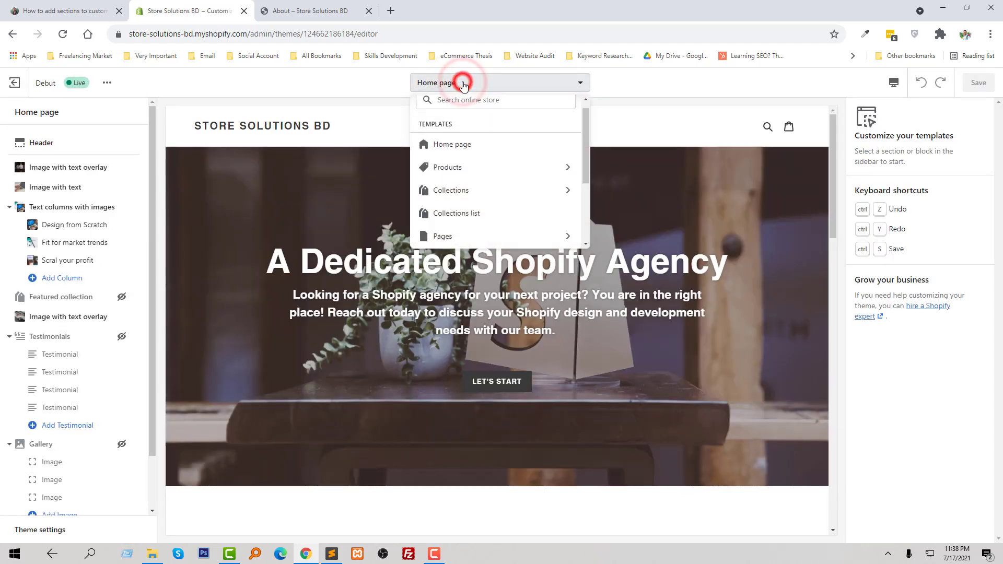
{"action": "scroll", "coordinate": [455, 204], "scroll_direction": "down", "scroll_amount": 1}
{"action": "left_click", "coordinate": [452, 196]}
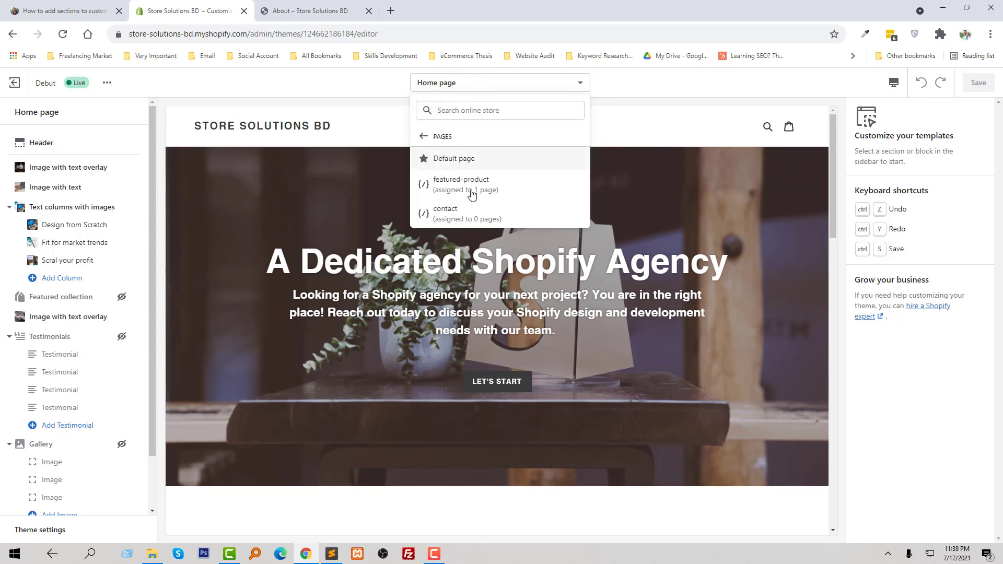
{"action": "left_click", "coordinate": [466, 187]}
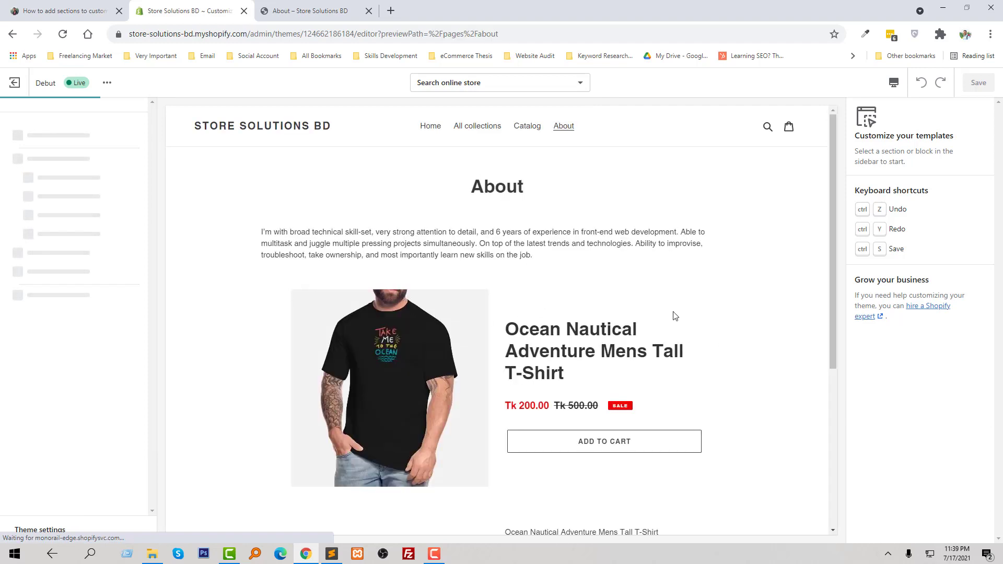
Step: In the Featured product section, enable the quantity selector and vendor, set media size Small, and save
{"action": "left_click", "coordinate": [84, 214]}
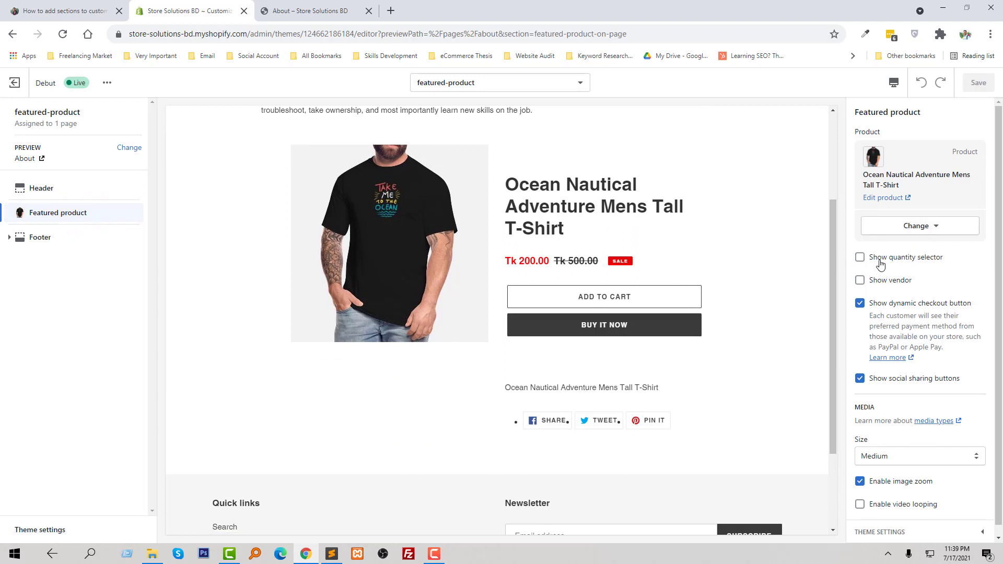
{"action": "left_click", "coordinate": [859, 258]}
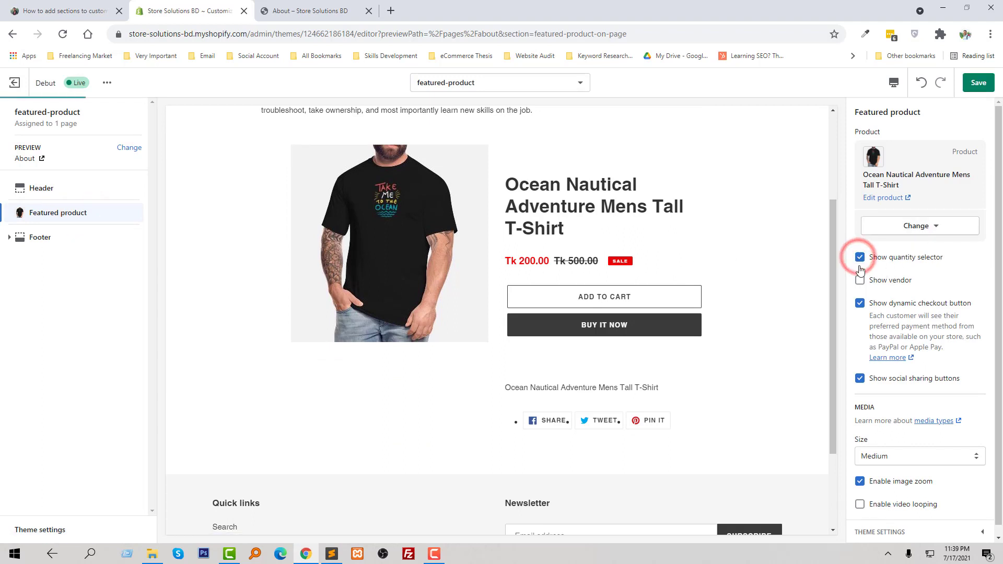
{"action": "left_click", "coordinate": [860, 281]}
{"action": "scroll", "coordinate": [908, 289], "scroll_direction": "down", "scroll_amount": 1}
{"action": "left_click", "coordinate": [919, 444]}
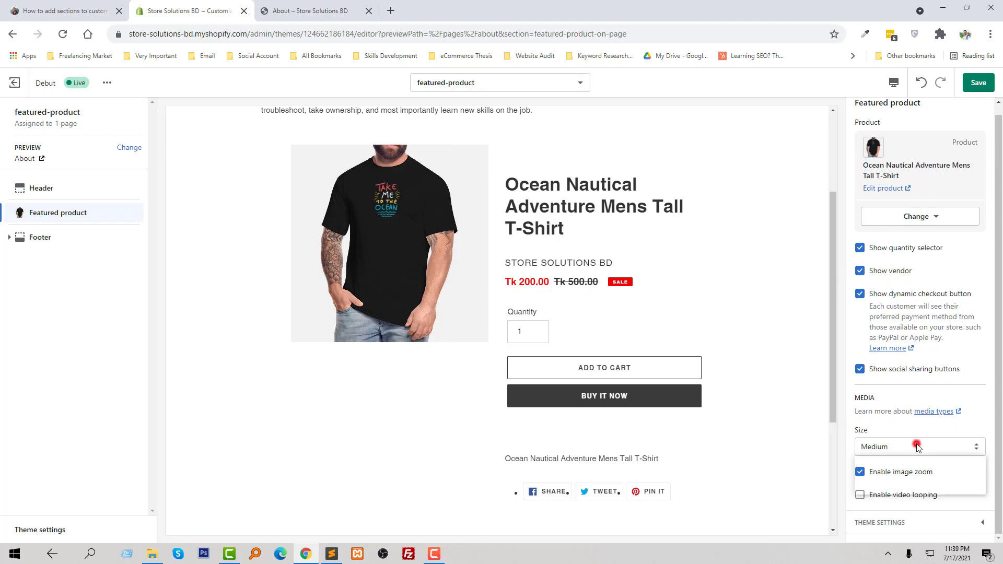
{"action": "left_click", "coordinate": [904, 463]}
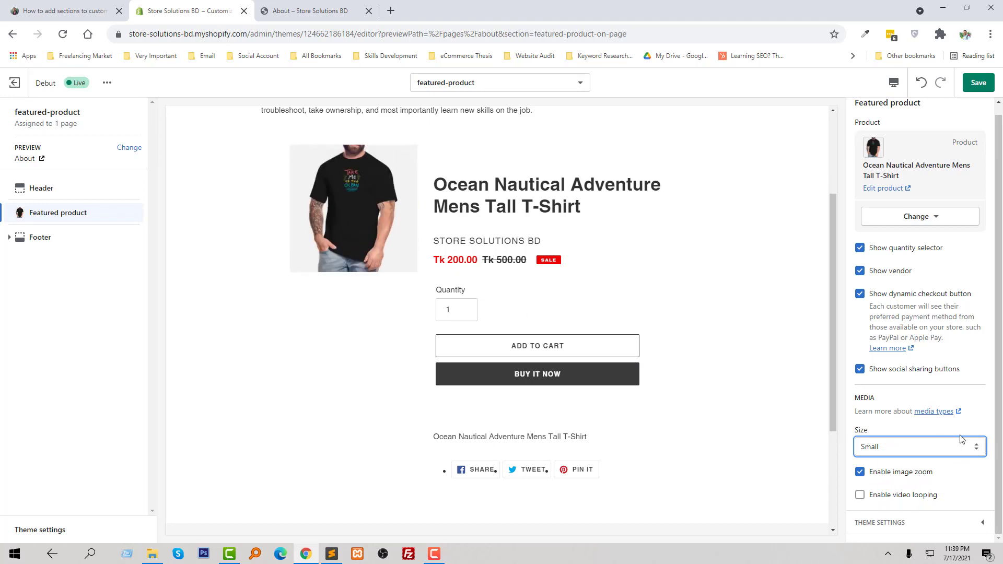
{"action": "scroll", "coordinate": [958, 445], "scroll_direction": "up", "scroll_amount": 1}
{"action": "left_click", "coordinate": [974, 84]}
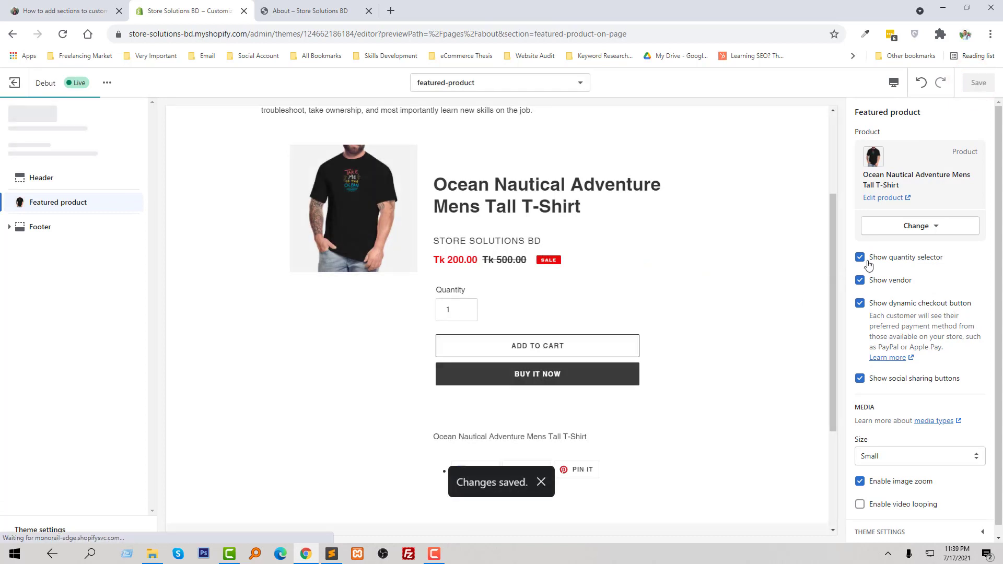
Step: Turn off Show vendor, save, and reload the storefront About page
{"action": "left_click", "coordinate": [859, 281]}
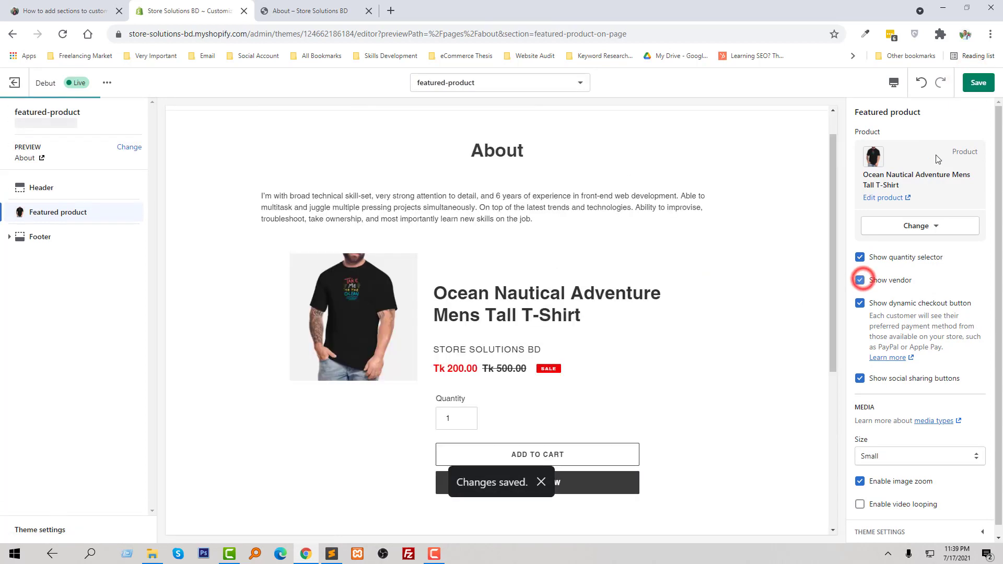
{"action": "left_click", "coordinate": [978, 81]}
{"action": "left_click", "coordinate": [327, 5]}
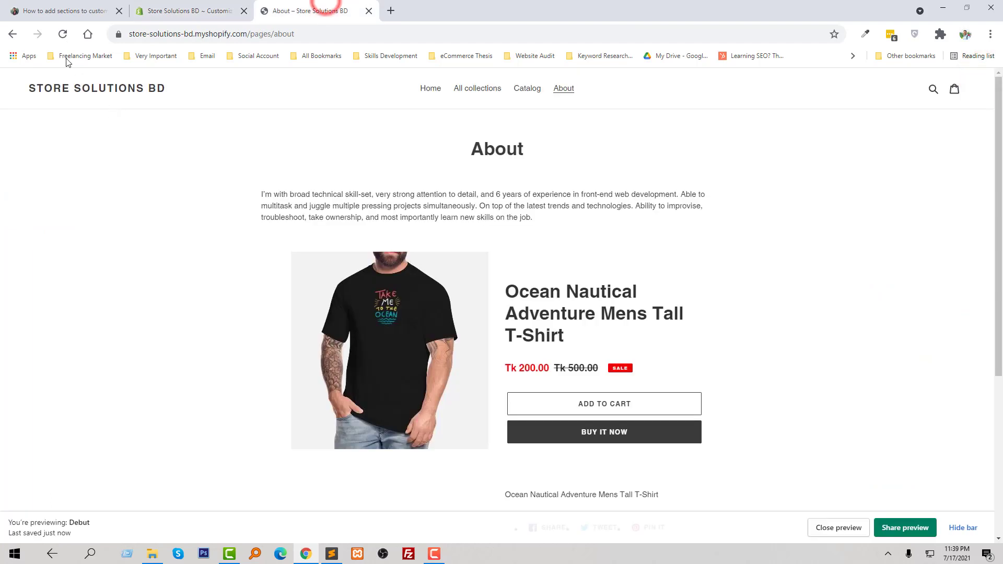
{"action": "left_click", "coordinate": [63, 34]}
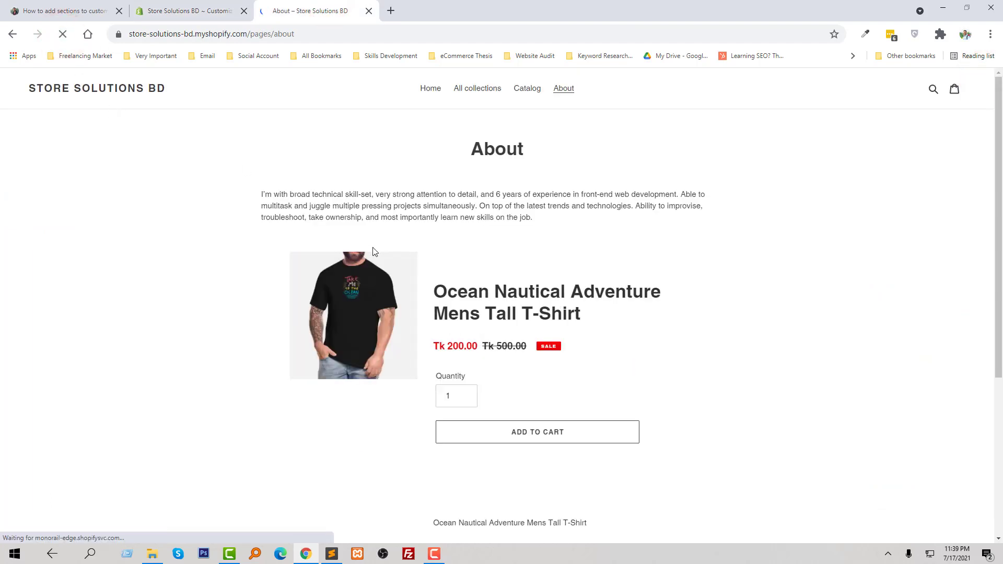